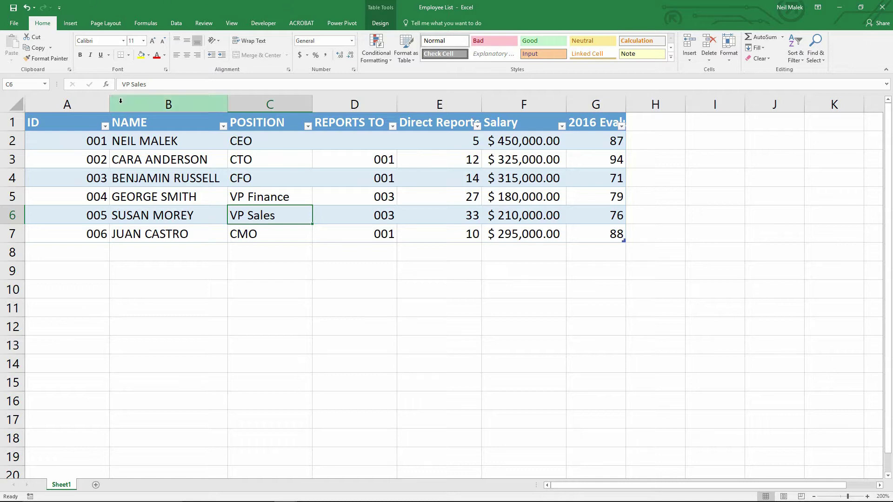
- Select the NAME, POSITION, ID and REPORTS TO columns in the Employee List
left_click(145, 106)
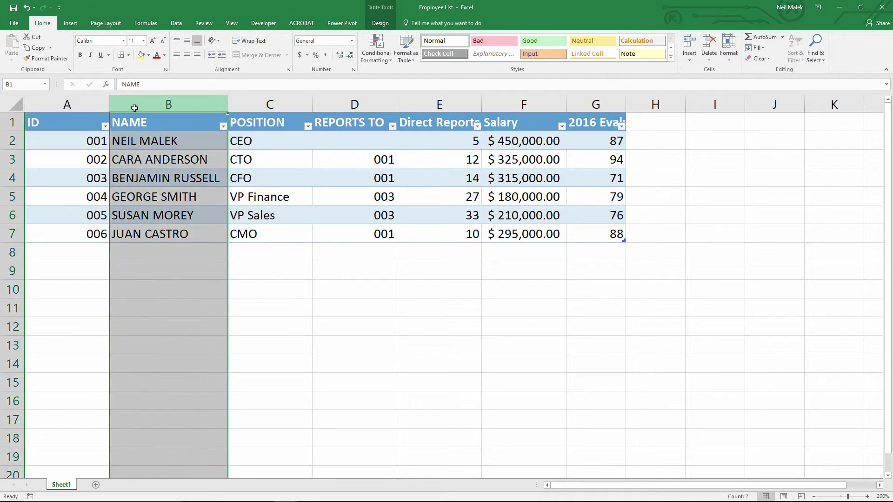
left_click(271, 105)
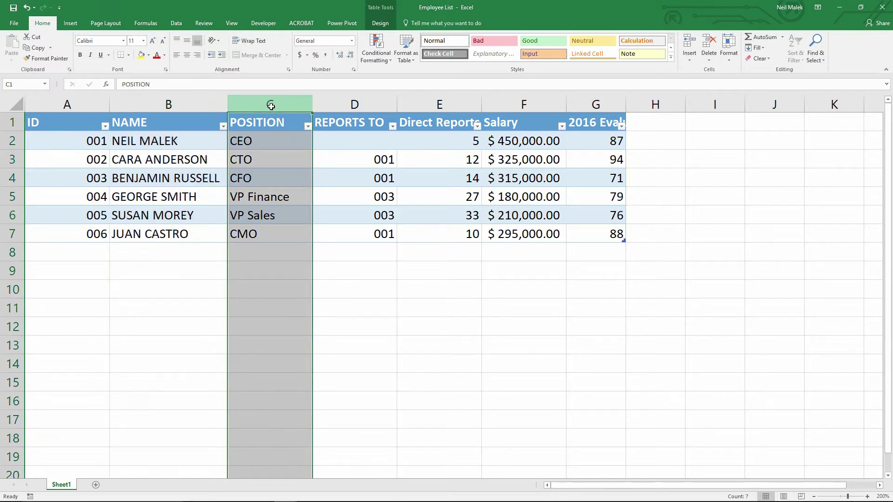
left_click(71, 104)
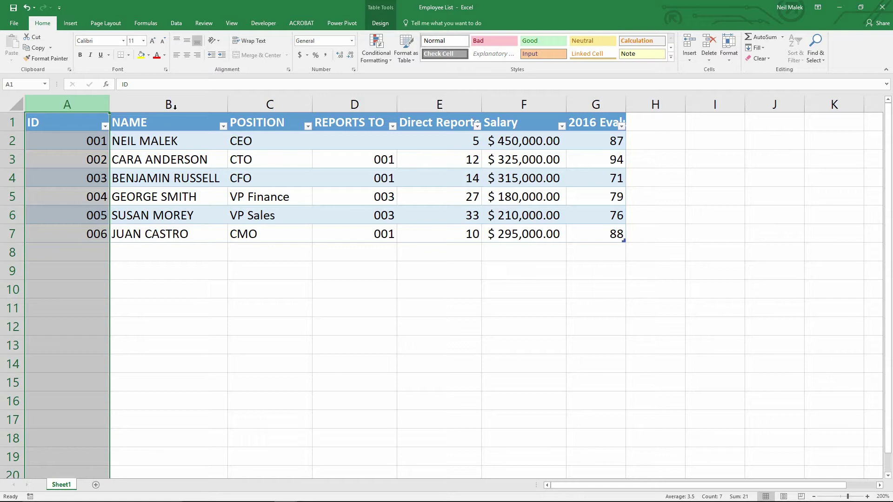
left_click(343, 104)
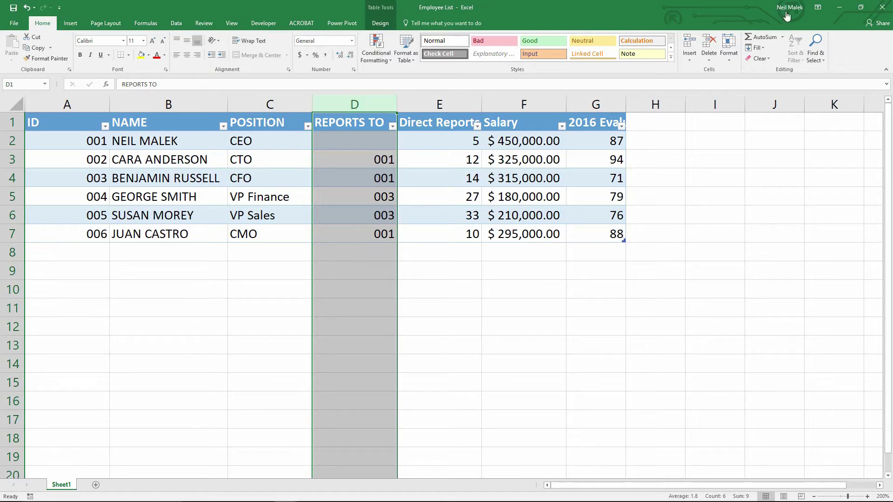
- Minimize the Employee List and select the EMPLOYEE NAME, POSITION and REPORTS TO columns on EMPLOYEES
left_click(837, 8)
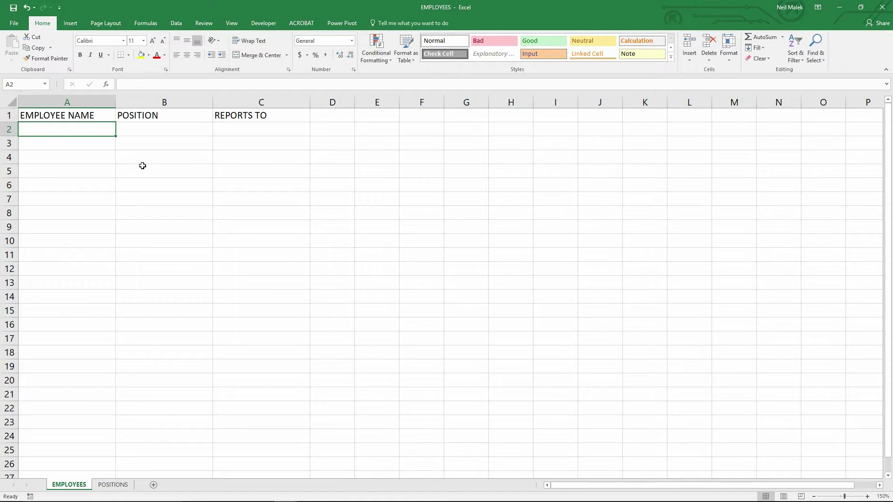
left_click(81, 103)
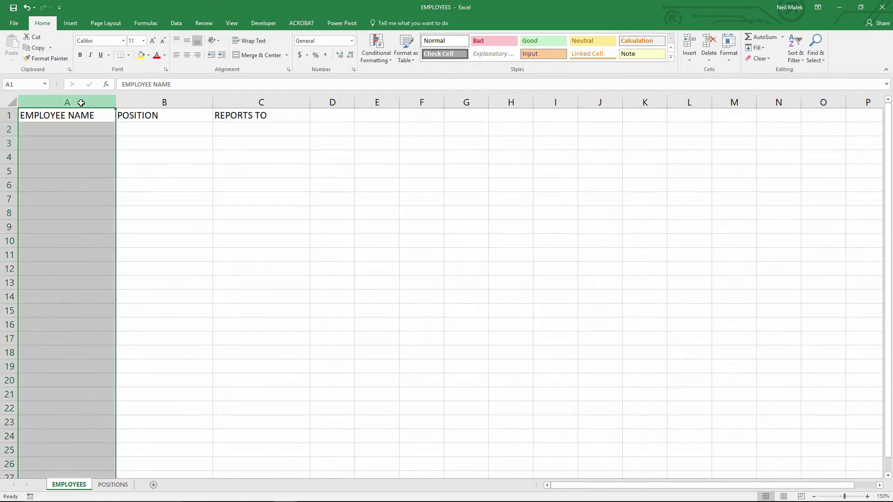
left_click(155, 102)
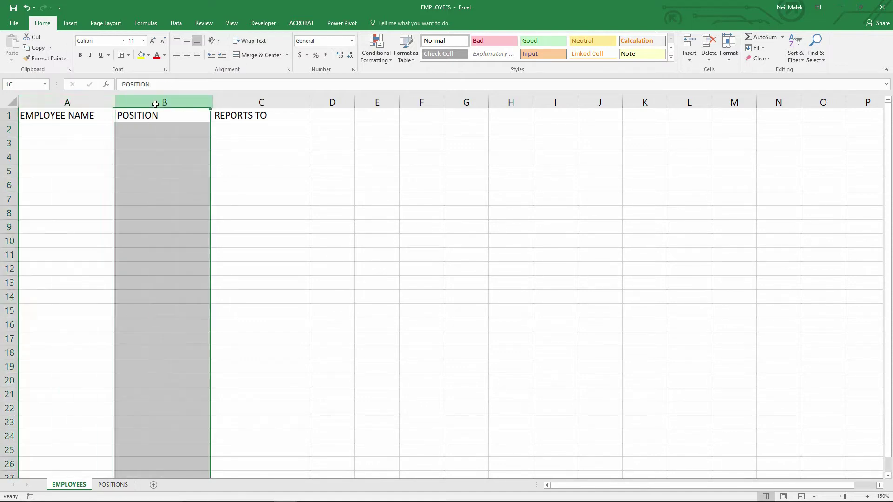
left_click(243, 99)
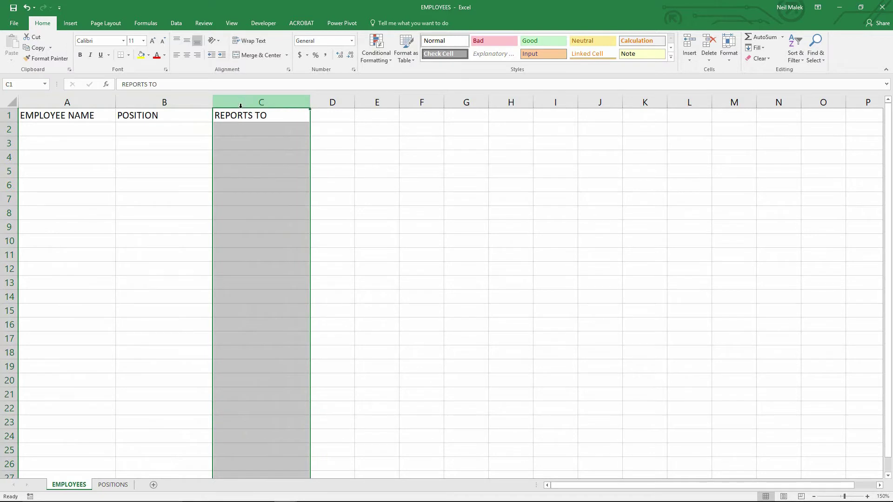
- Check the POSITION and REPORTS TO columns on POSITIONS, then return to cell A2 on EMPLOYEES
left_click(110, 485)
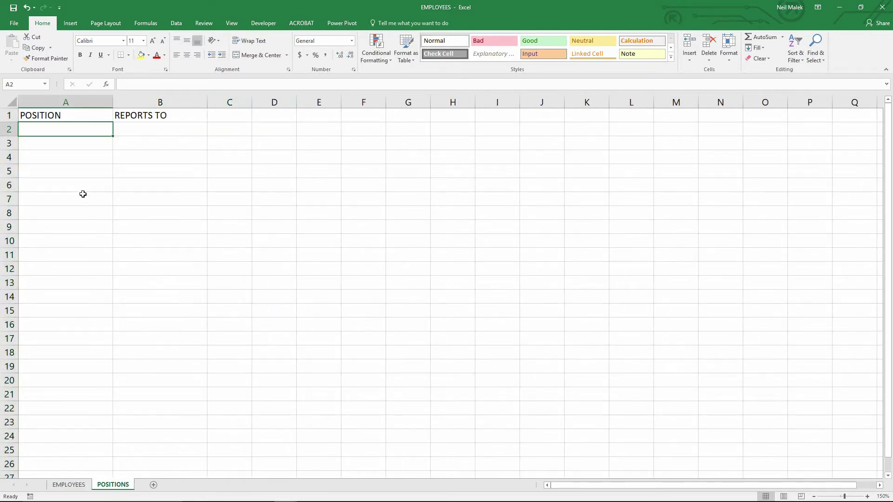
left_click(58, 101)
left_click(137, 102)
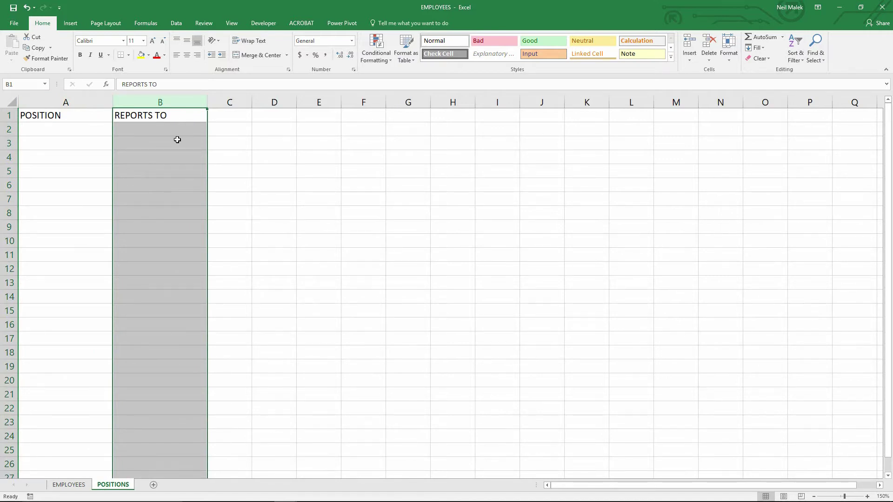
left_click(69, 484)
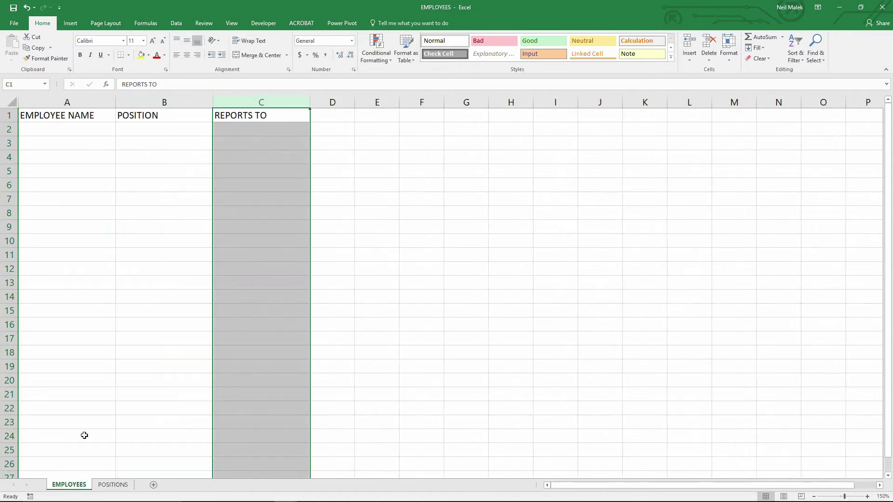
left_click(71, 133)
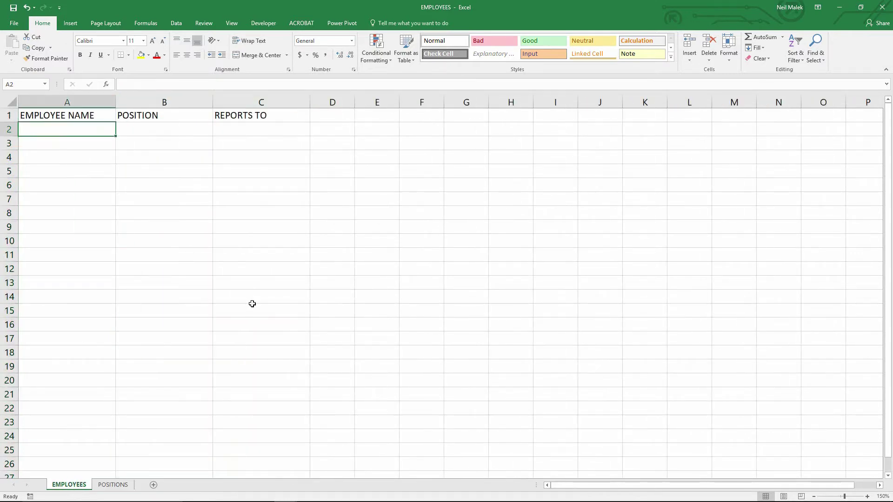
- Enter the employee's full name in A2 and CEO as the position in B2
type("NEIL")
key("Tab")
key("shift+Tab")
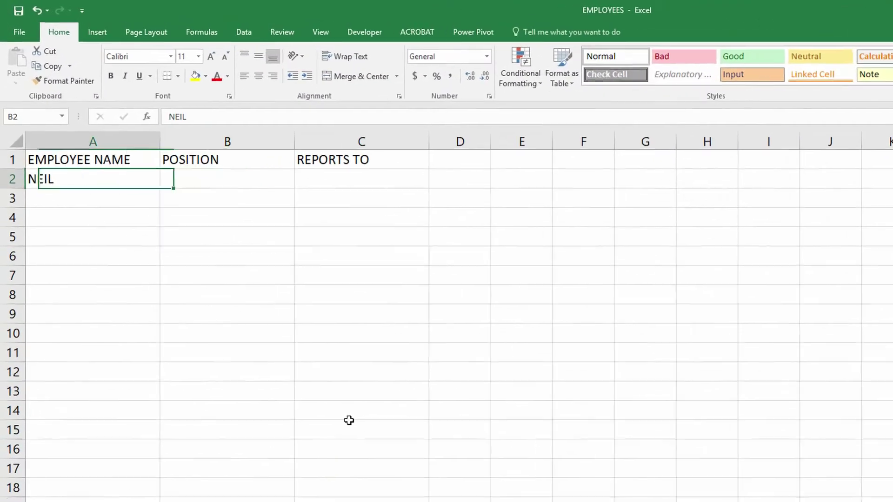
key("Tab")
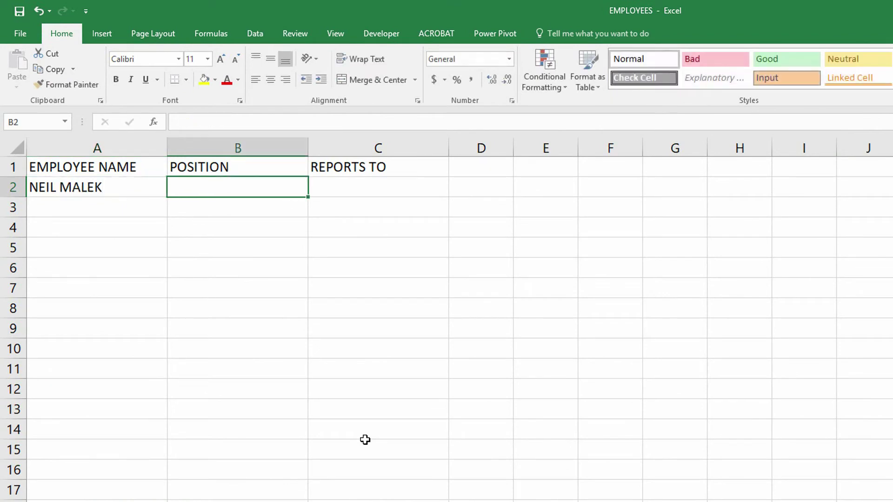
type("CEO")
key("ctrl+Return")
- Convert A1:C2 into a table with headers and rename it from Table4 to EMPLOYEES
key("ctrl+t")
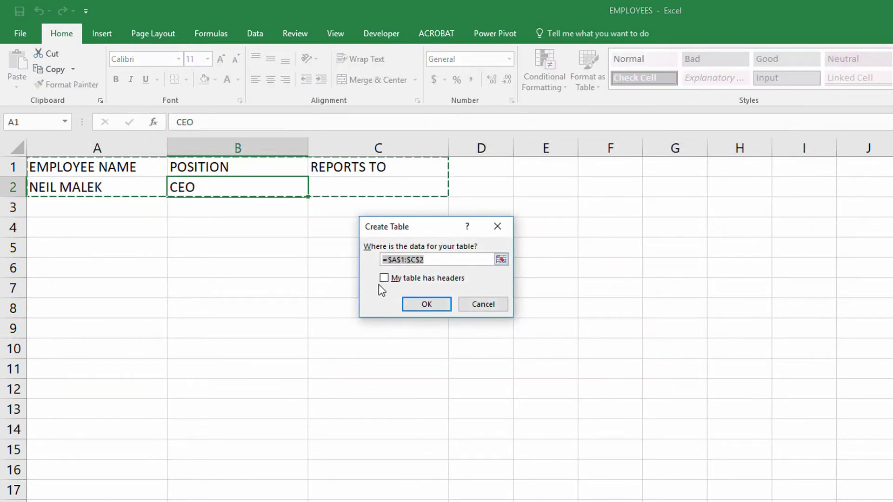
left_click(382, 279)
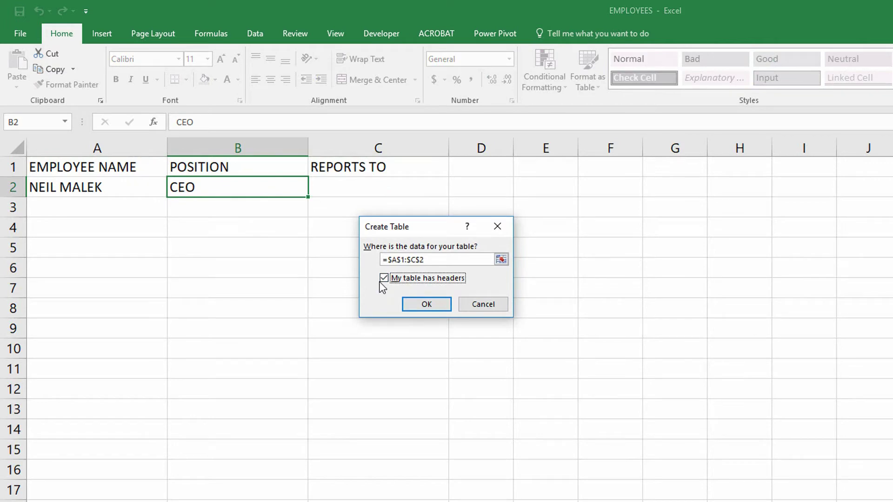
left_click(437, 306)
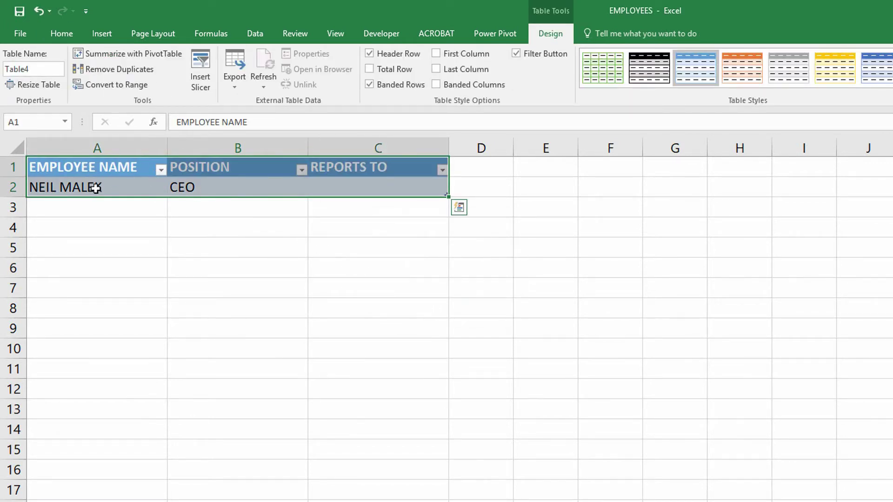
left_click(43, 69)
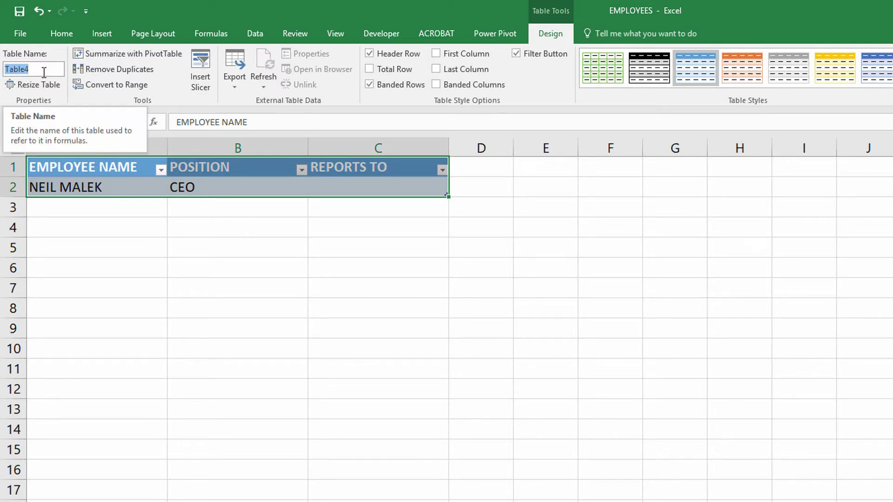
type("EMPLOYEES")
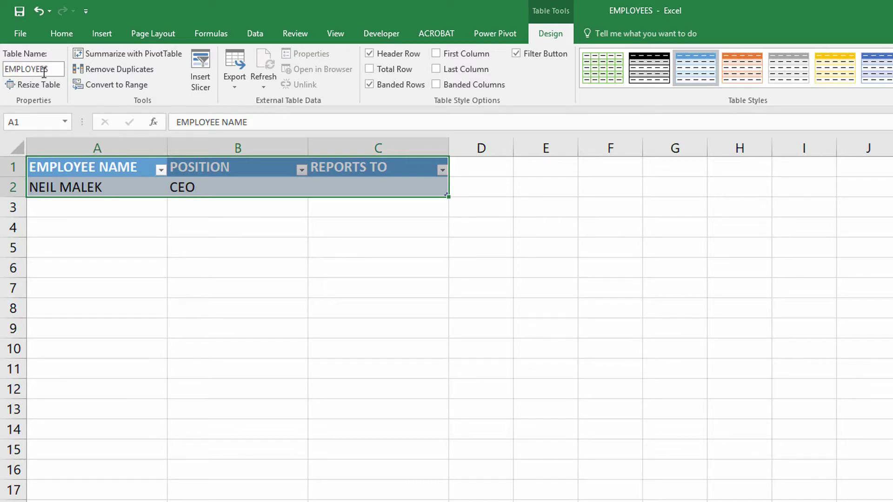
left_click(66, 184)
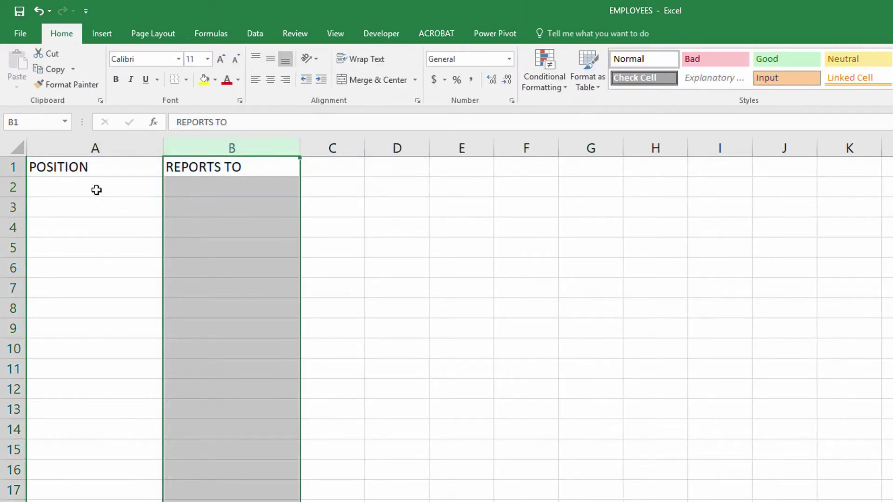
- Enter CEO as the first position in cell A2 of the POSITIONS sheet
left_click(96, 189)
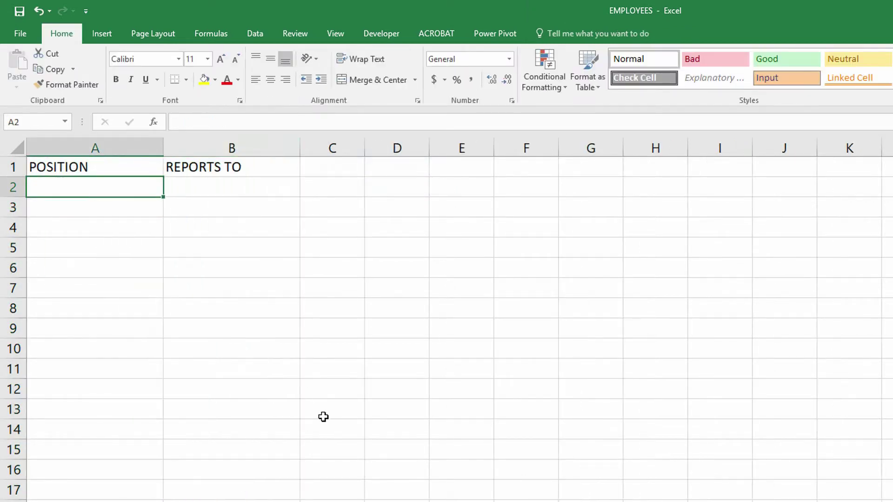
type("CEO")
key("Tab")
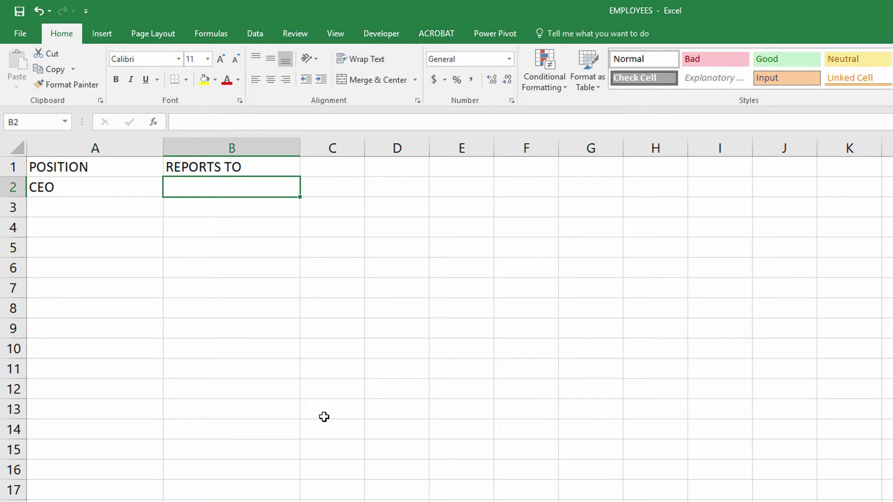
key("Left")
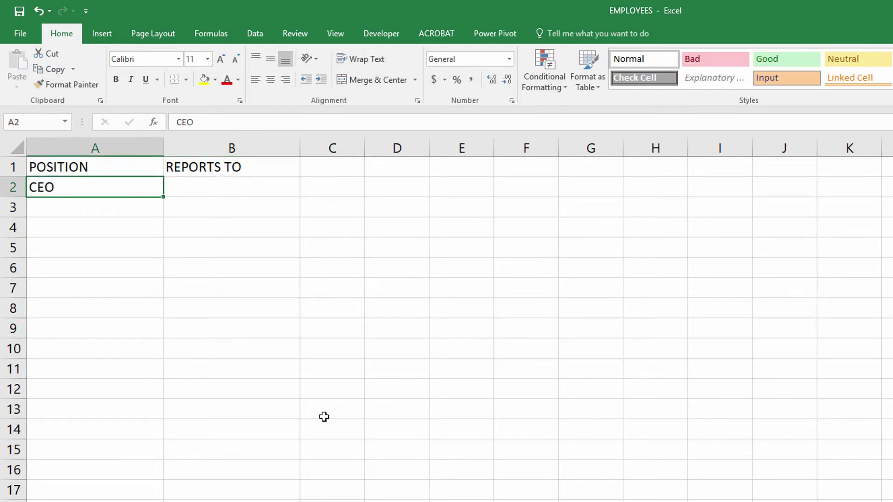
- Convert the POSITION / REPORTS TO range into a table with headers named POSITIONS
key("ctrl+t")
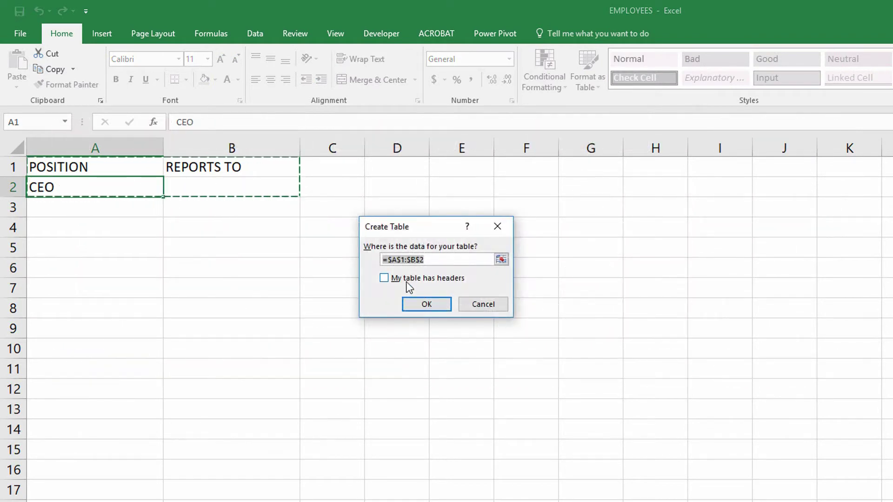
left_click(405, 279)
left_click(428, 304)
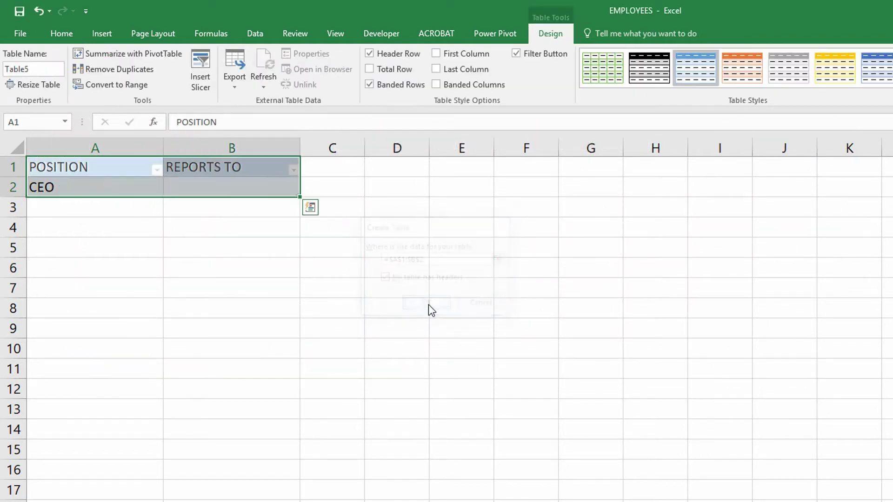
left_click(40, 68)
type("POSITION")
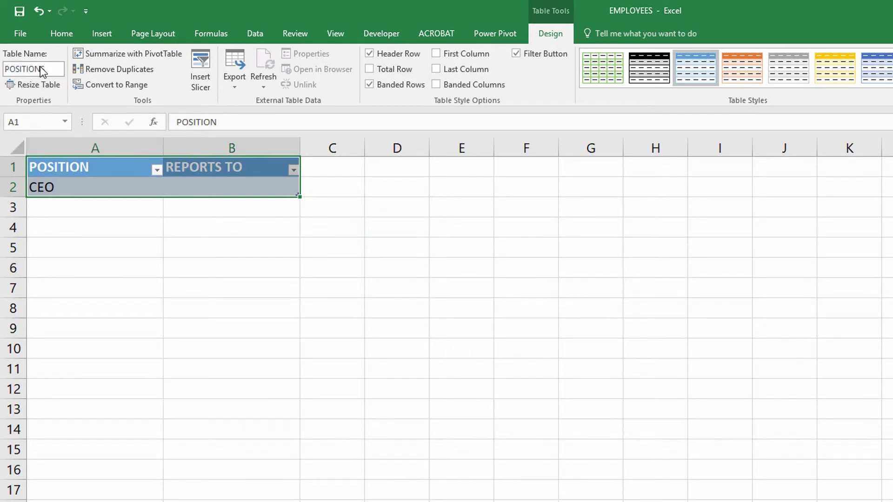
type("S")
left_click_drag(73, 166, 179, 183)
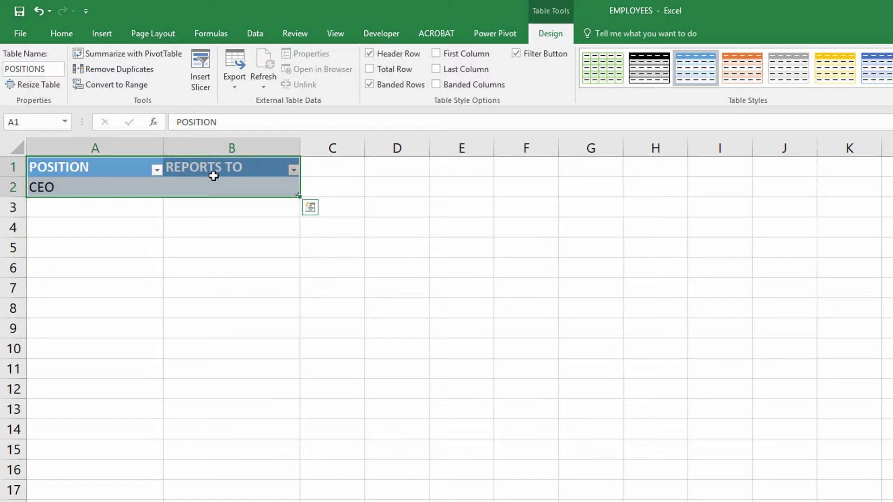
left_click(86, 191)
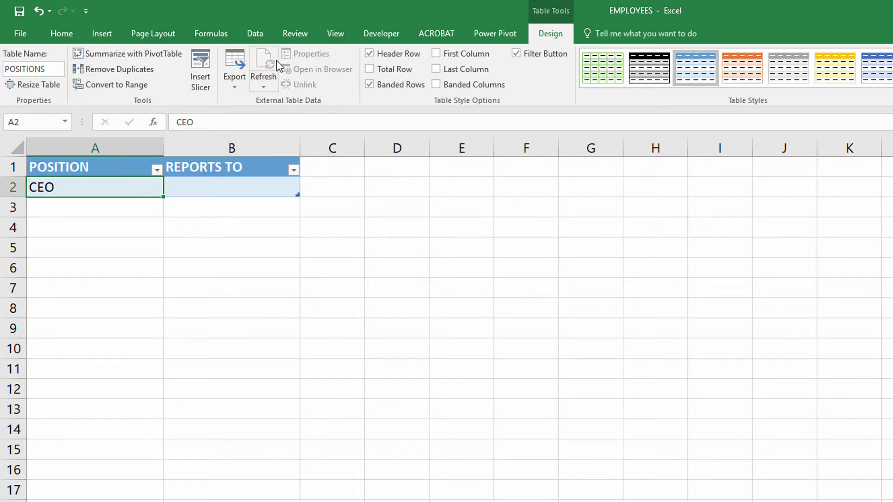
- Open Data Validation from the Data tab and set Allow to Custom, ready for a formula
left_click(253, 35)
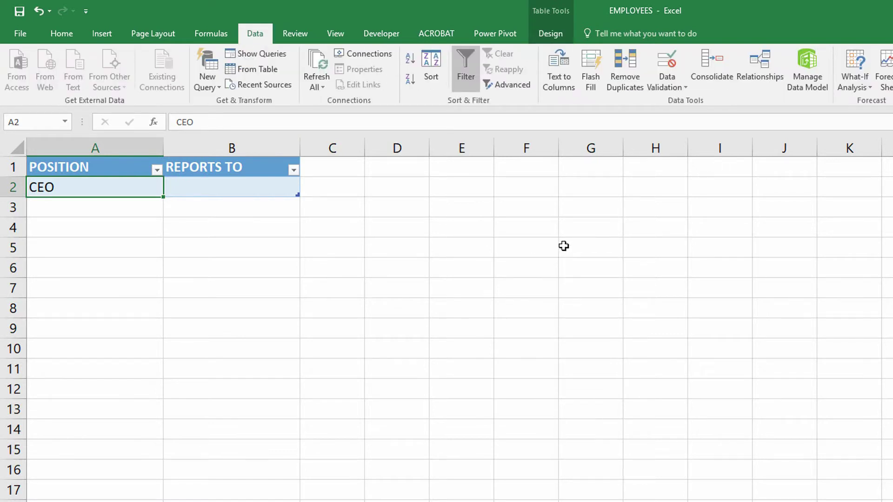
left_click(668, 62)
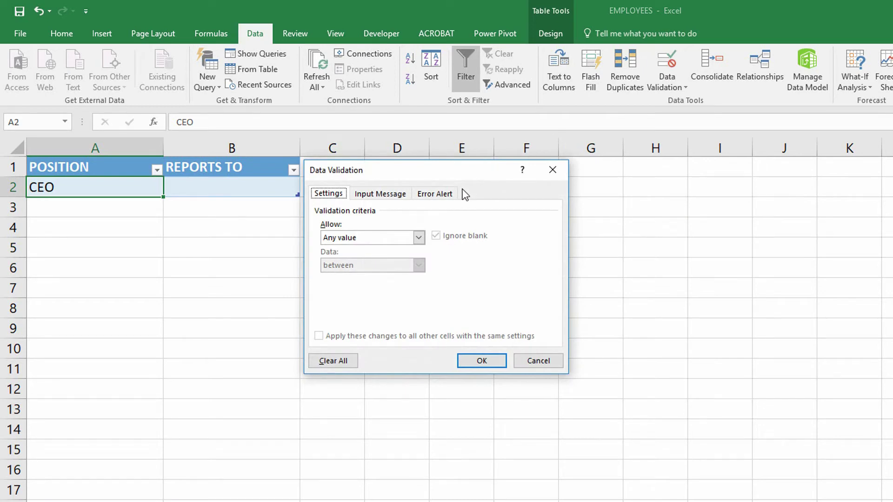
left_click(404, 238)
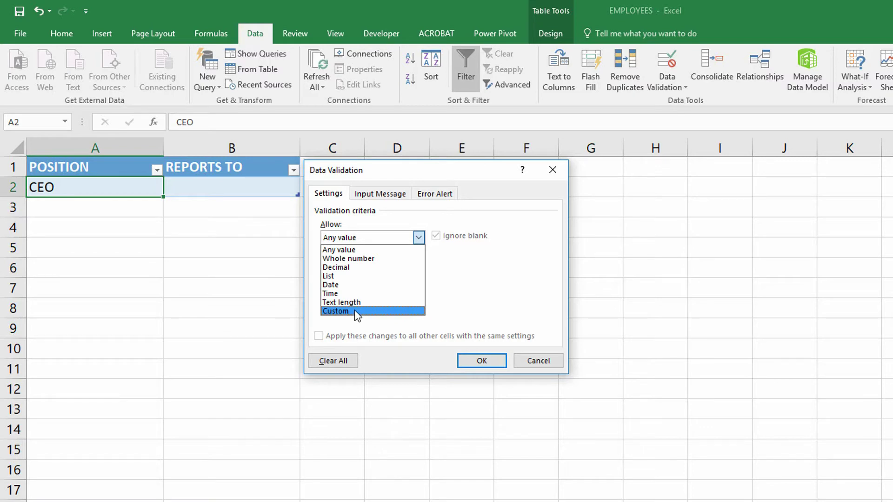
left_click(354, 310)
left_click(347, 294)
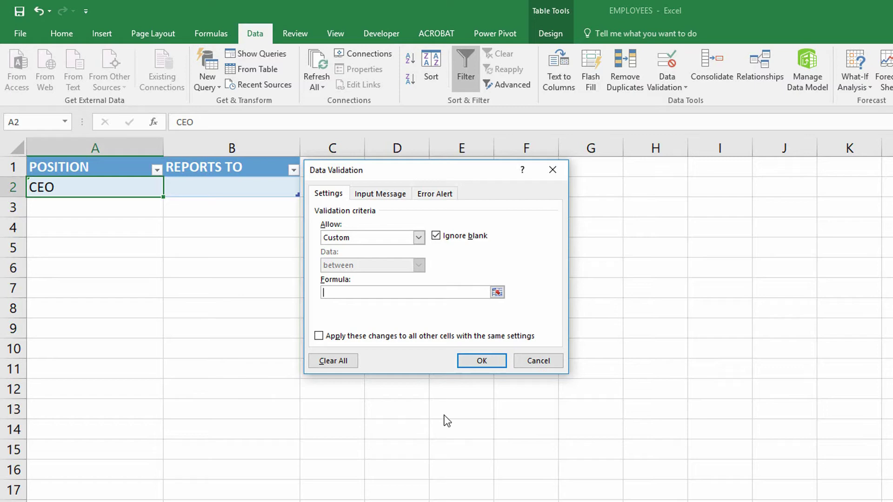
type("=COUNTIF(")
type("INDIRECT(\"POSITIONS")
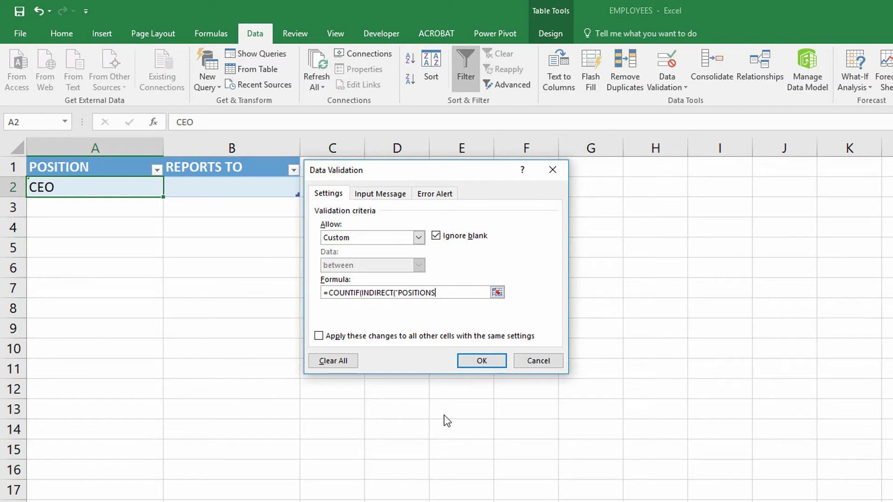
type("[POSITION]\"),")
type("INDIRECT")
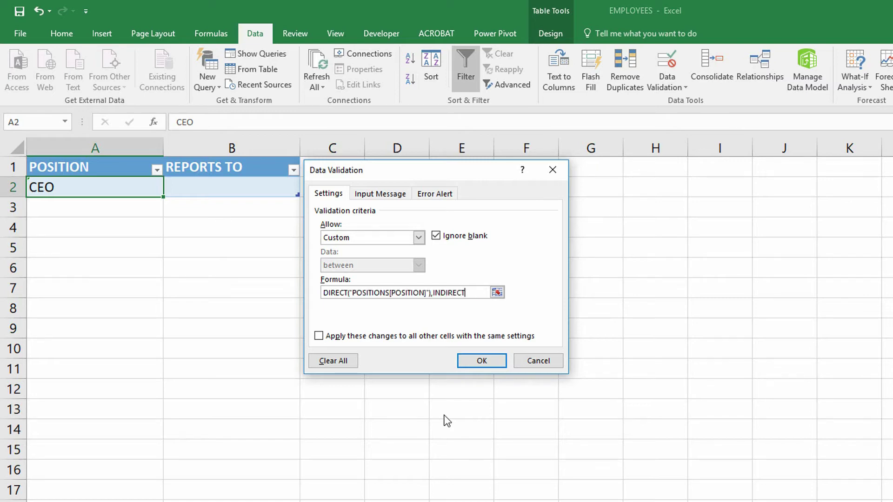
type("(\"POSITIONS")
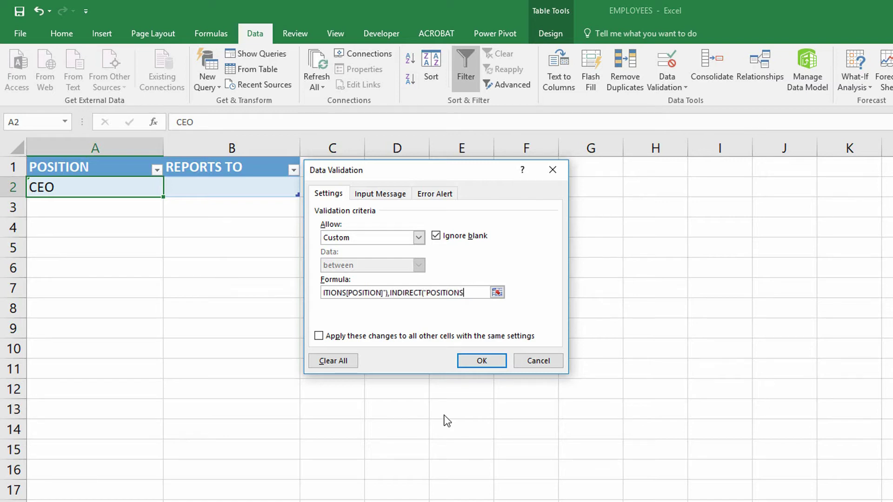
type("[@POSIT")
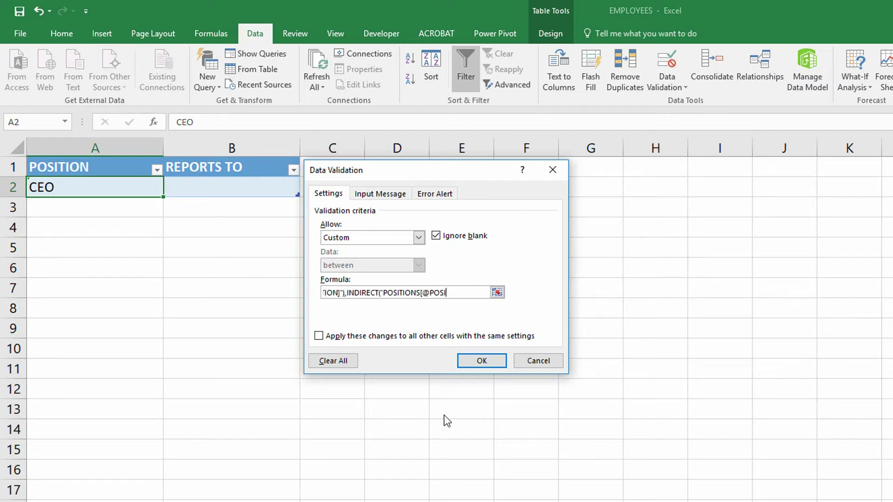
type("ION]\")")
- Close the formula with )=1 and review the Stop error alert titled 'Not unique'
type(")")
type("=1")
left_click(437, 193)
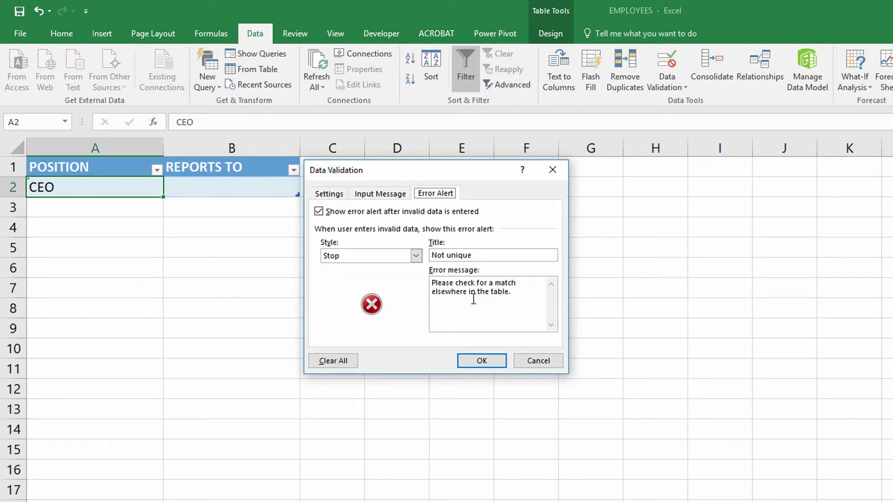
- Apply the rule, see a duplicate CEO in A3 rejected, then enter CFO instead
left_click(492, 362)
left_click(113, 213)
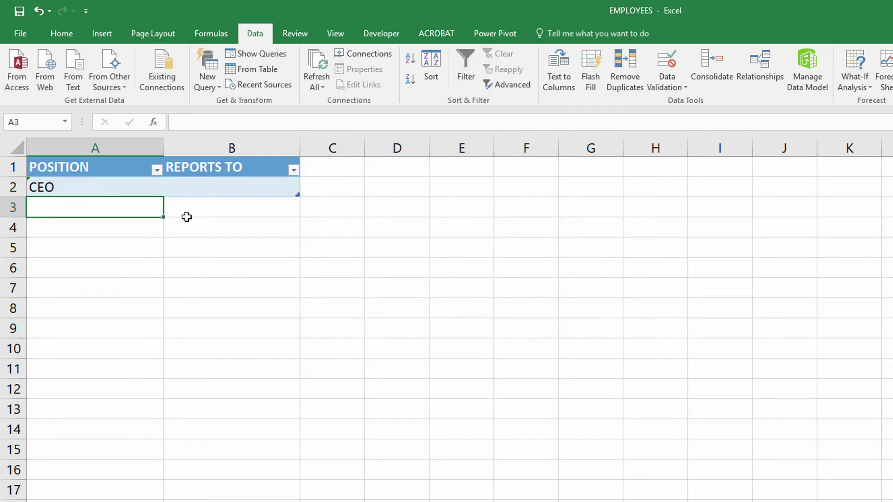
type("CEO")
key("Return")
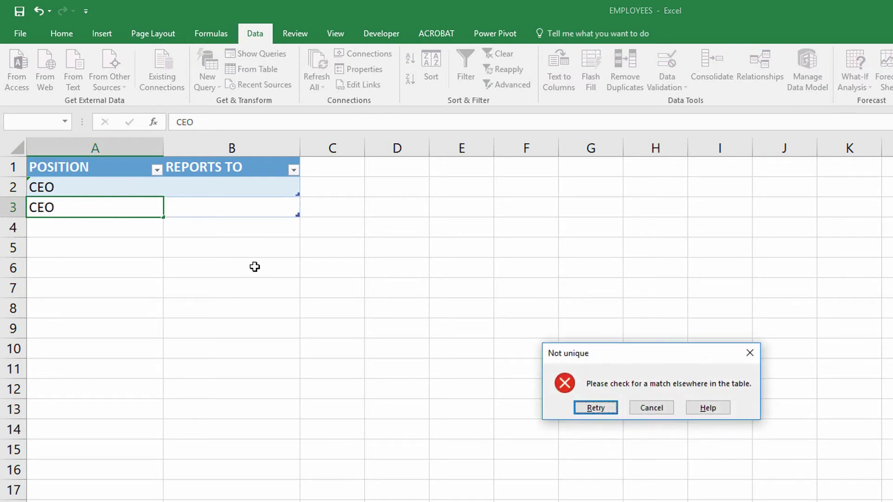
key("Return")
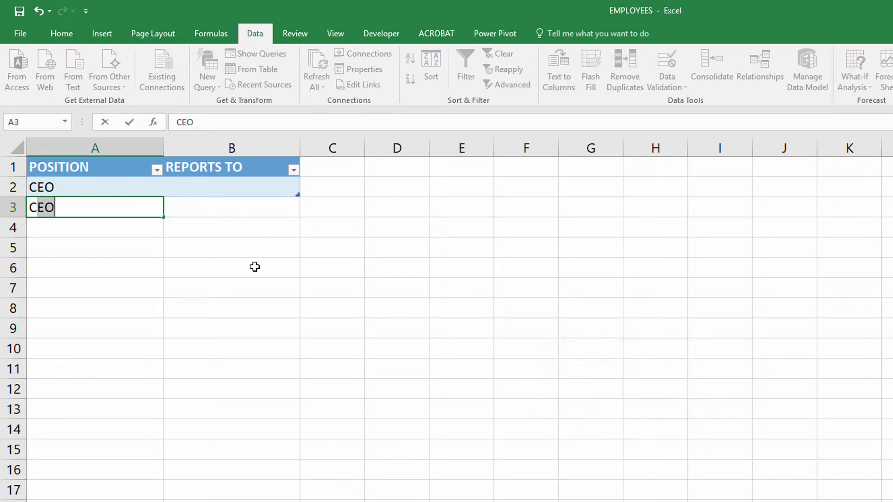
type("CFO")
key("Tab")
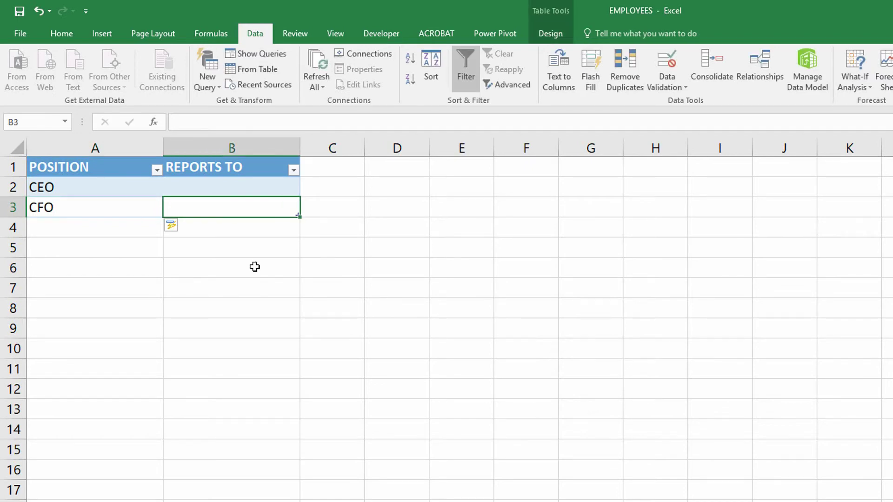
- Select the REPORTS TO cells B2:B3 and set their validation type to List
left_click(242, 194)
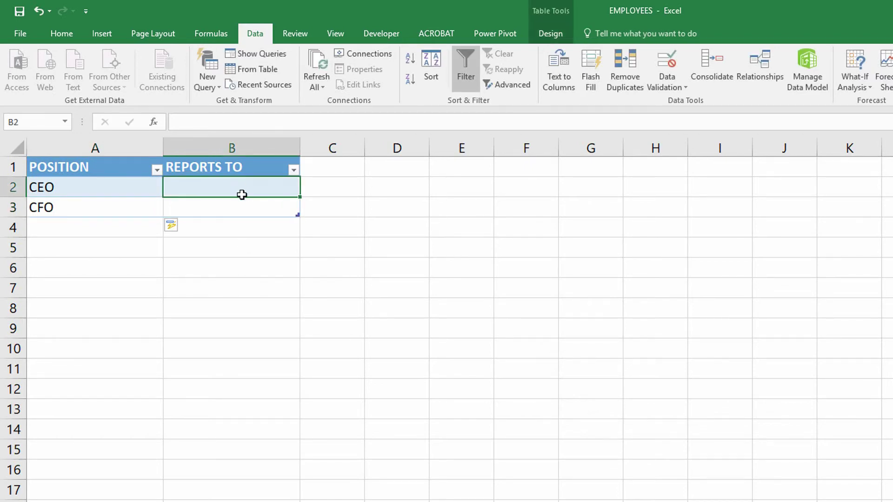
left_click_drag(242, 194, 243, 201)
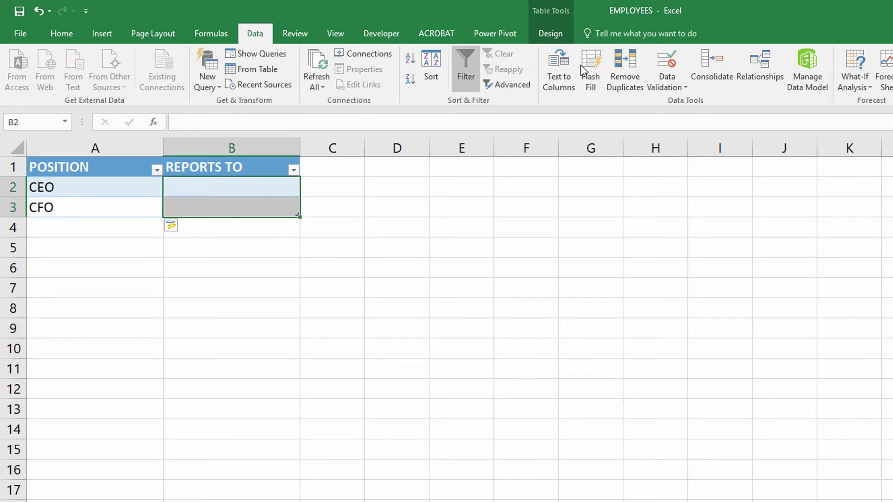
left_click(673, 55)
left_click(329, 193)
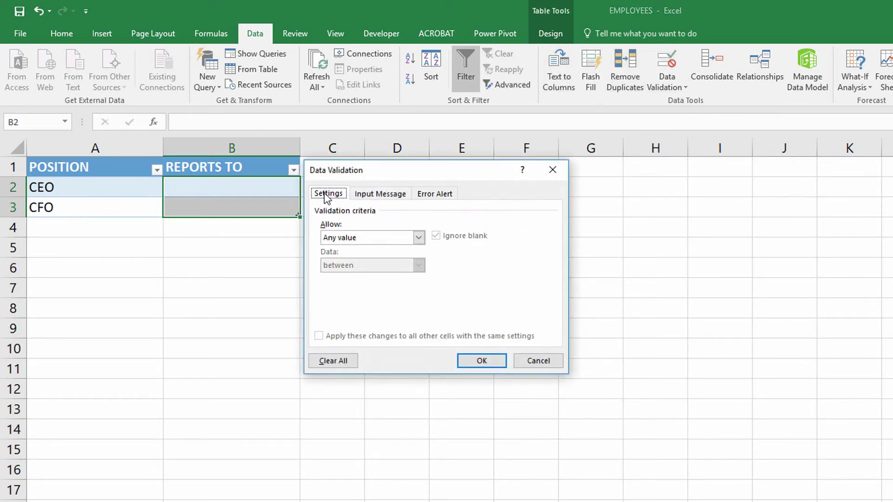
left_click(418, 237)
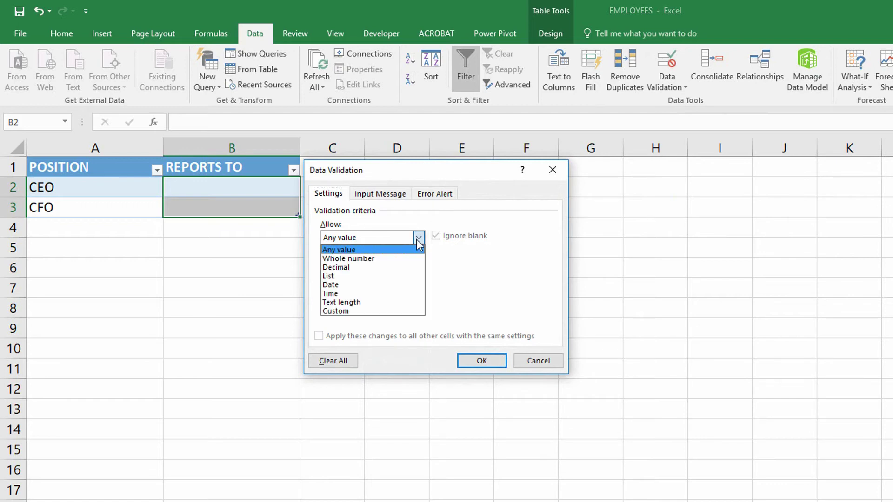
left_click(369, 276)
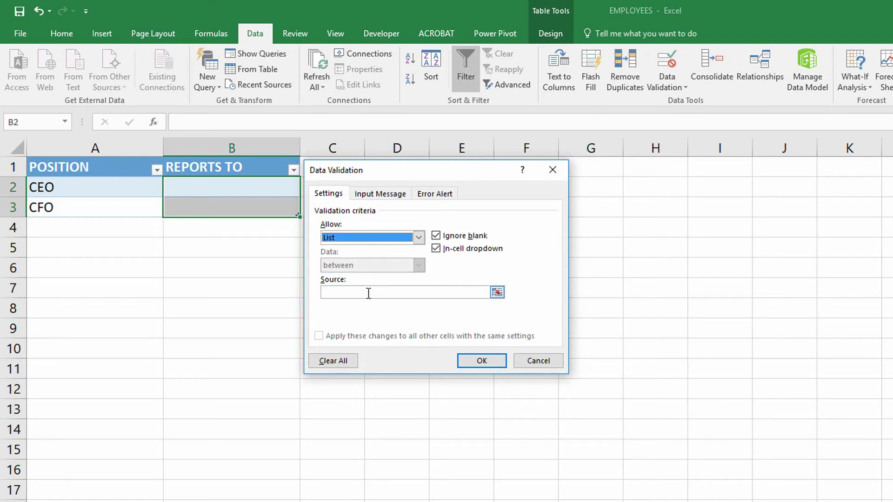
- Enter =INDIRECT("POSITIONS[POSITION]") as the list source
left_click(371, 291)
type("=")
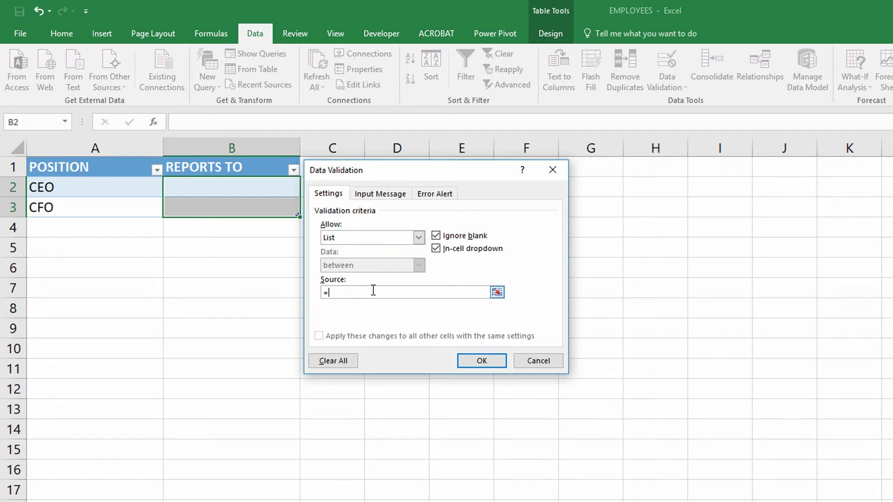
type("INDIRECT(")
type("\"POSITIONS[POSITION]\"")
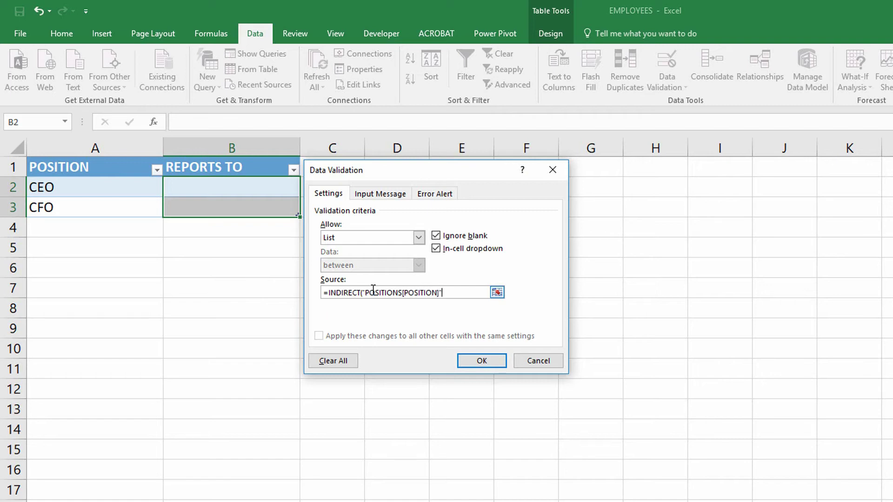
type(")")
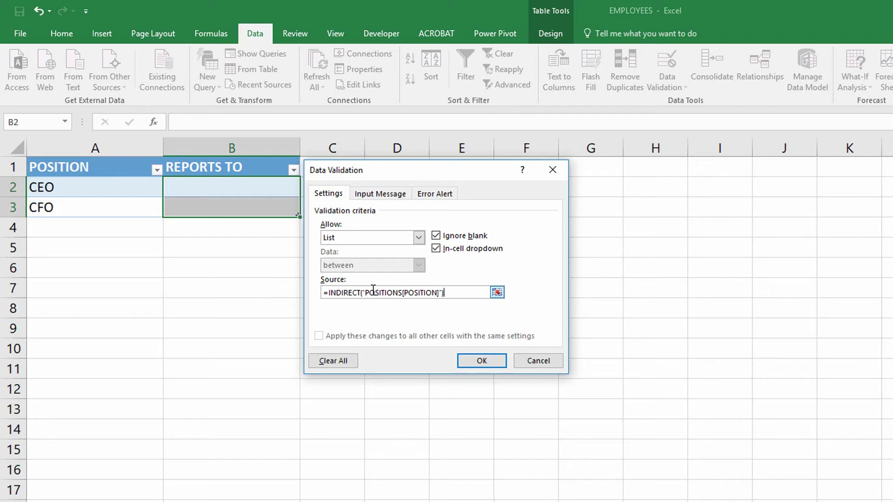
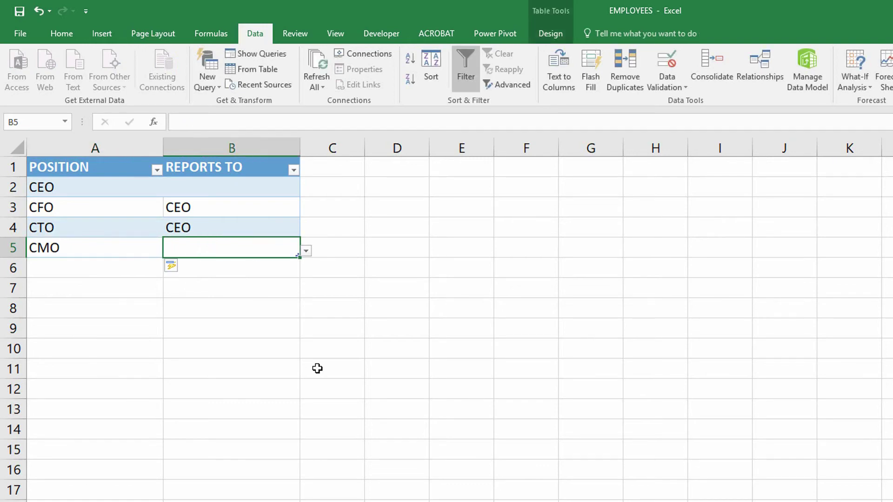
- Set CEO as the CMO's manager and add COO reporting to CEO
type("CEO")
key("Return")
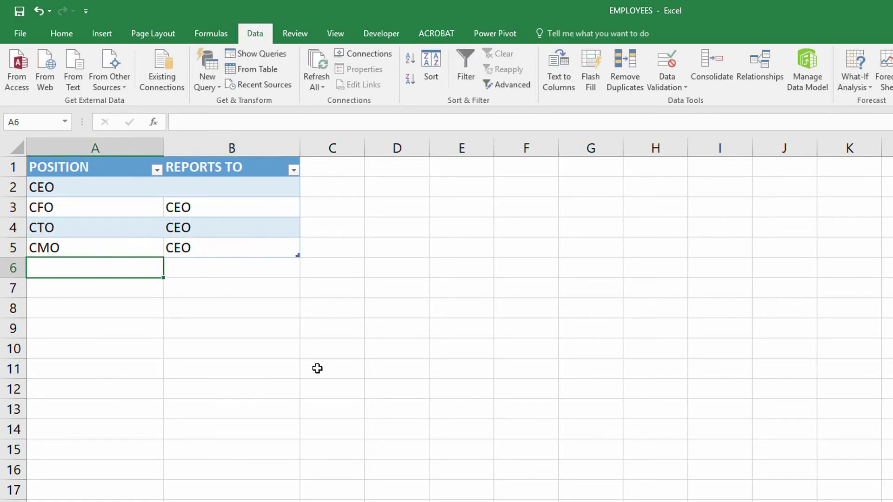
type("COO")
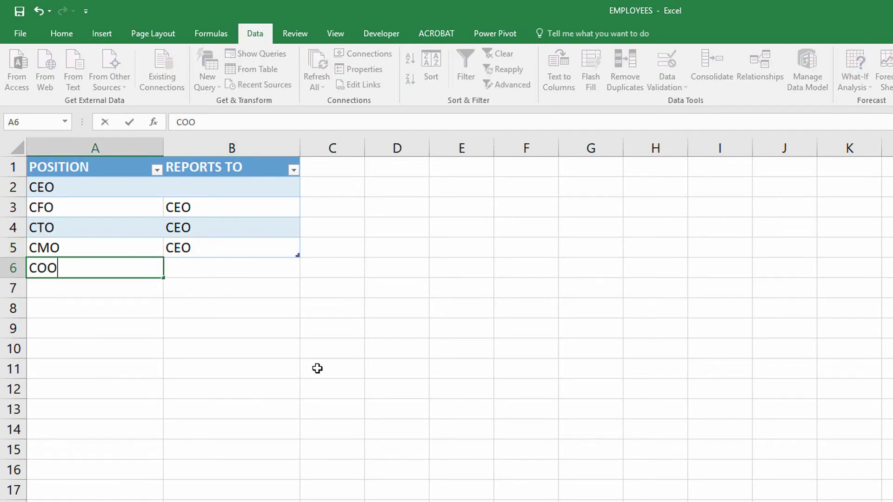
key("Tab")
type("CE")
key("Return")
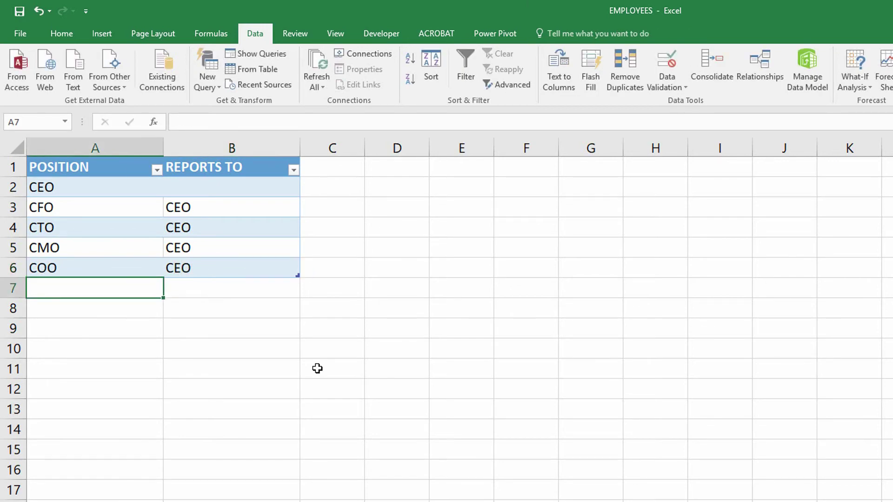
- Add VP SALES under CFO, and VP MARKETING and VP ADVERTISING under CMO
type("VP SALES")
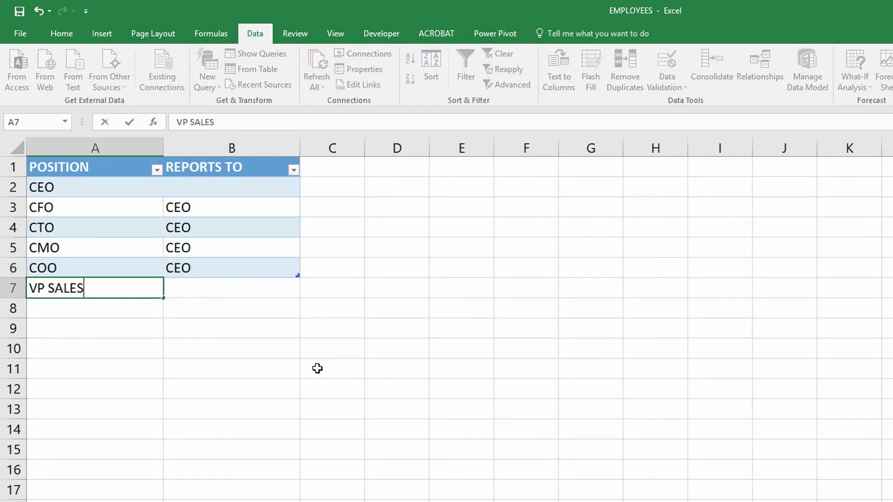
key("Tab")
type("C")
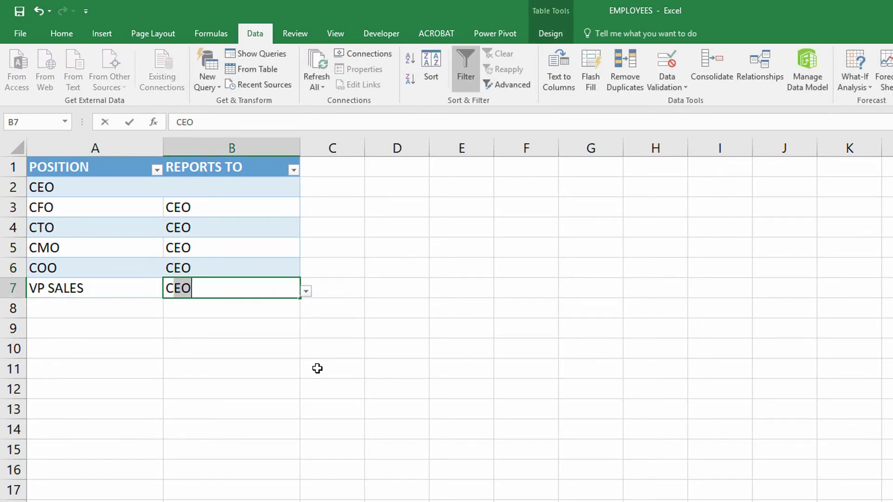
type("FO")
key("Return")
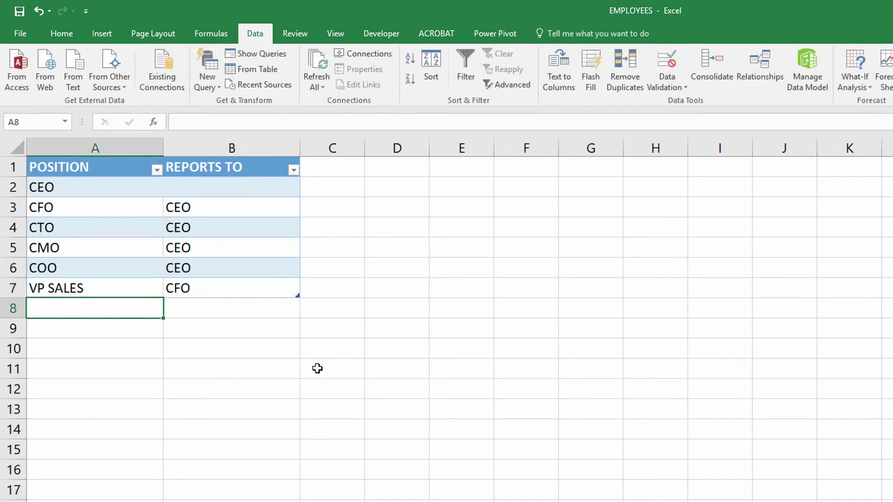
type("VP MARKETING")
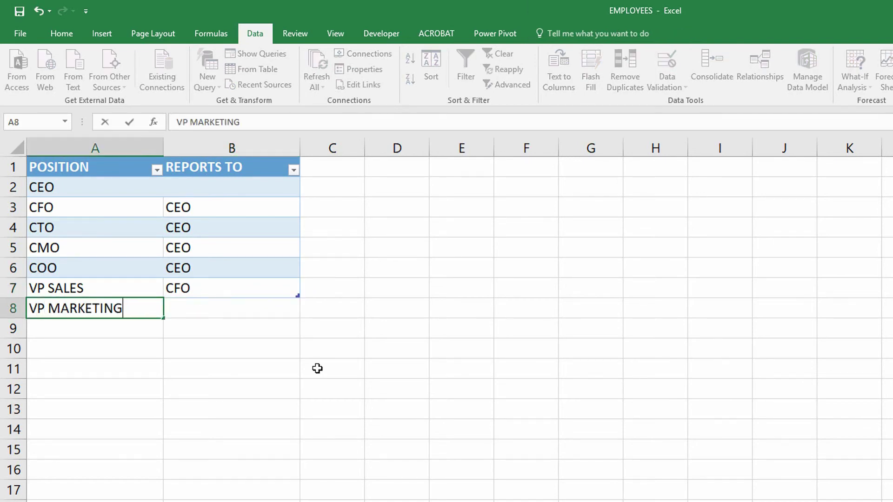
key("Tab")
type("CMO")
key("Return")
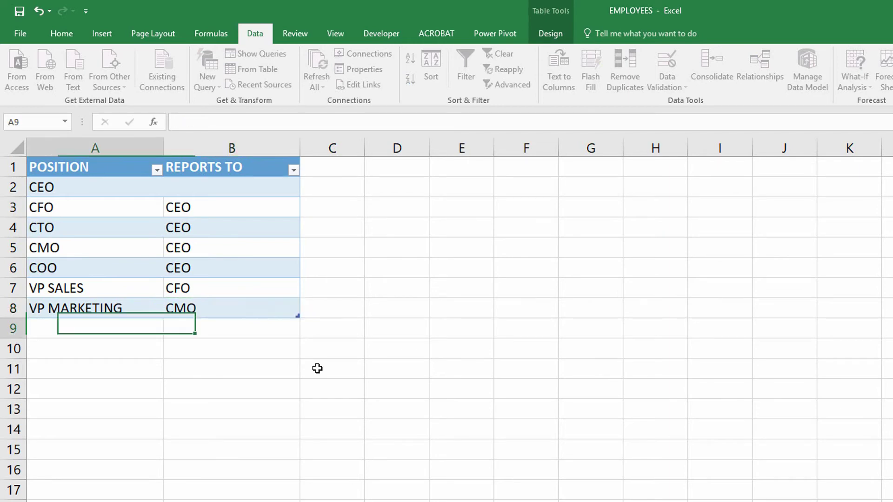
type("VP AD")
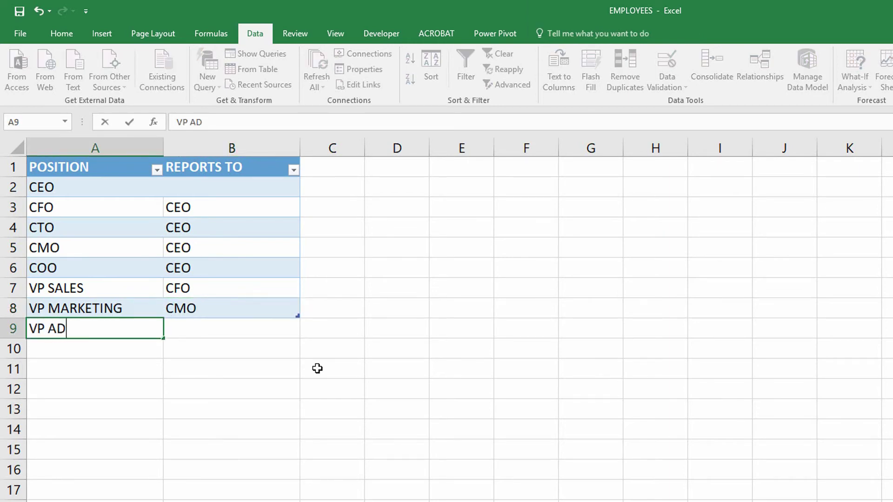
type("VERTISING")
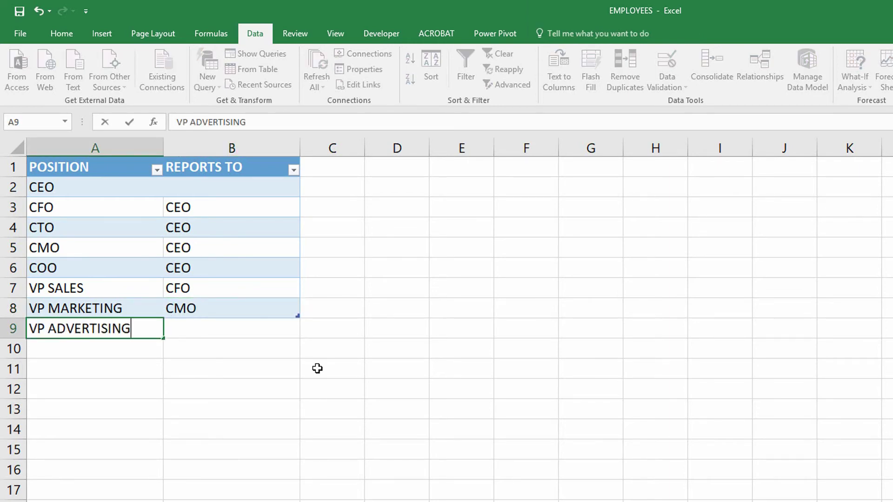
key("Tab")
type("CMO")
key("Return")
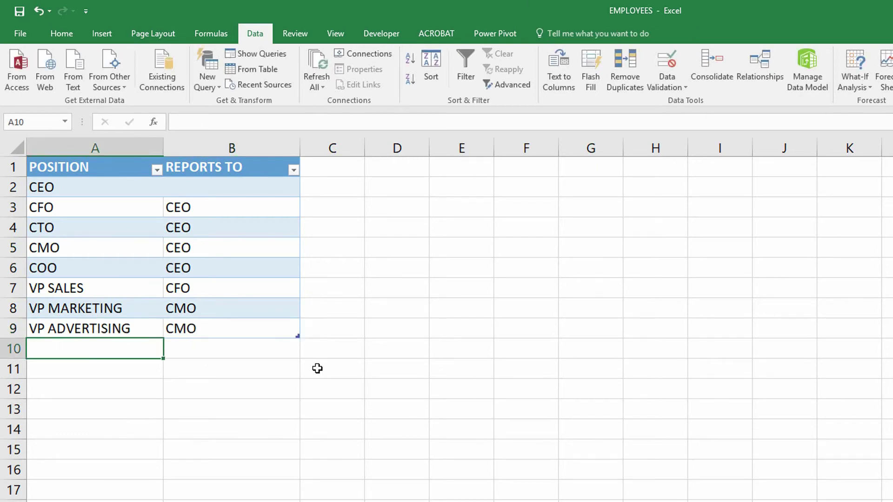
- Add VP FINANCE under CFO, and VP IT and VP DEVELOPMENT under CTO
type("VP FINANCE")
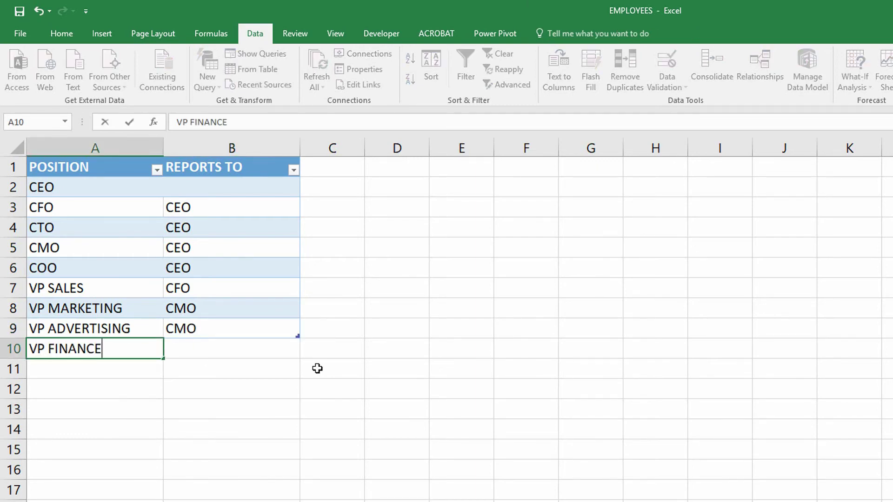
key("Tab")
type("CFO")
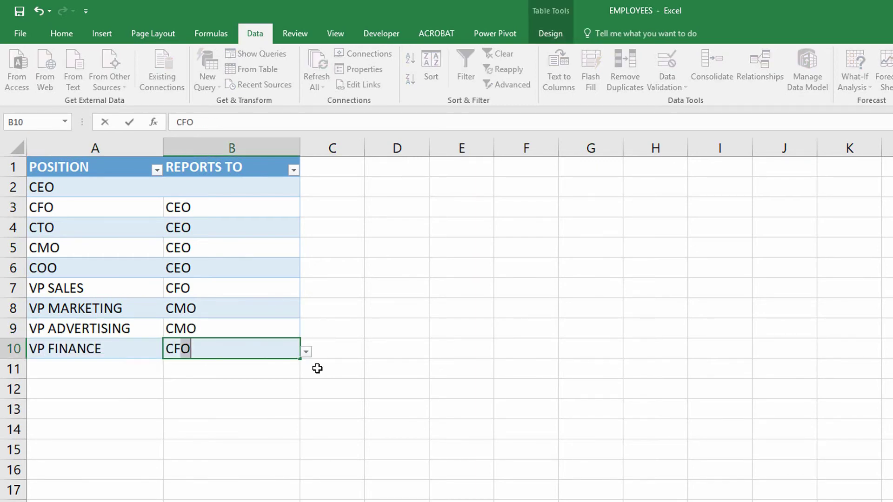
key("Return")
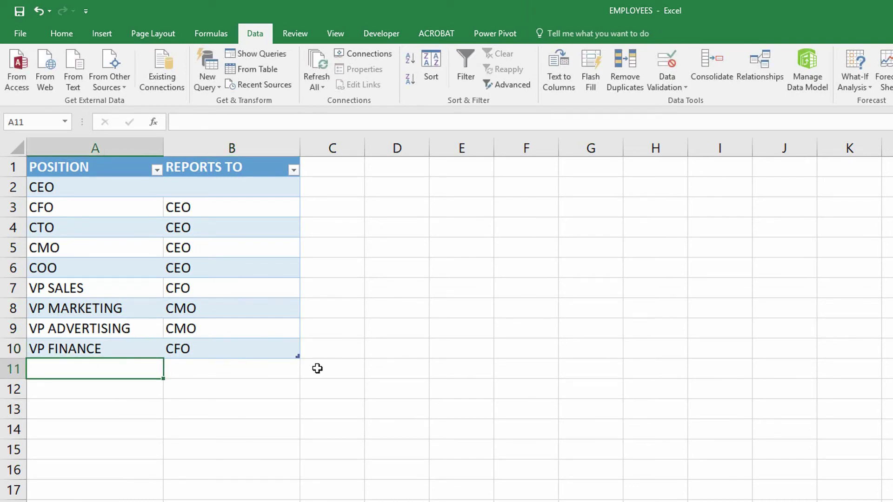
type("VP")
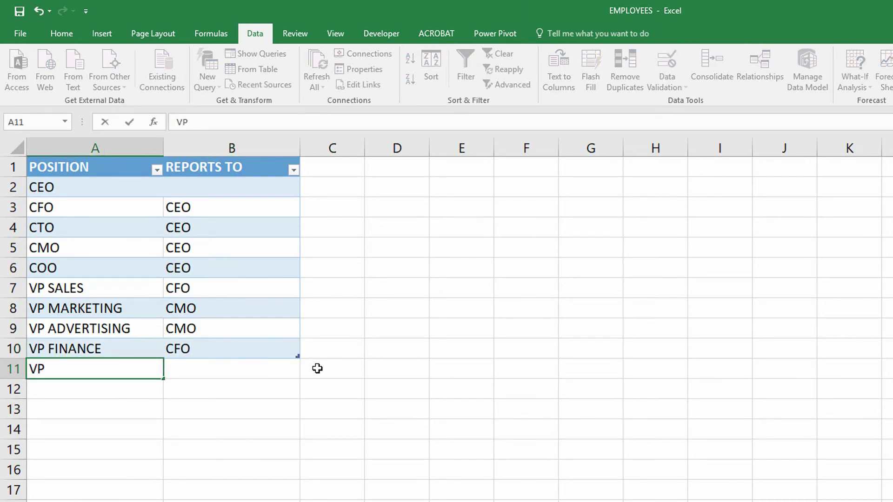
type(" IT")
key("Tab")
type("CTO")
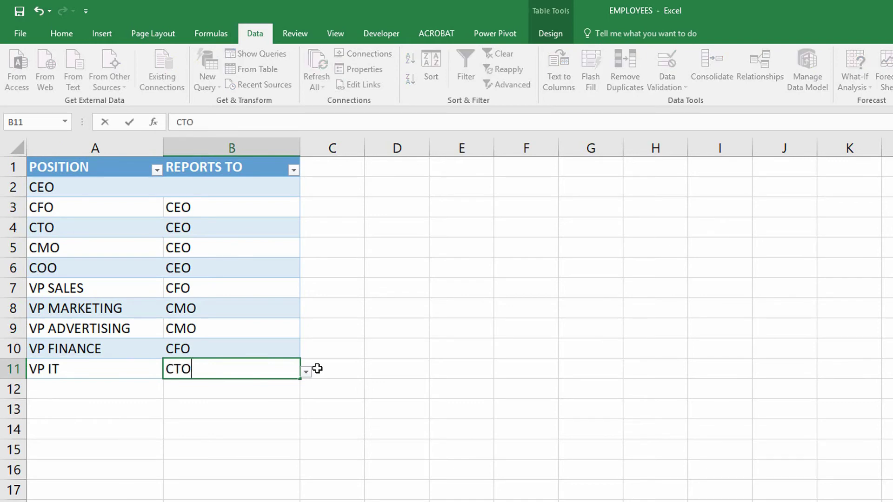
key("Return")
type("VP")
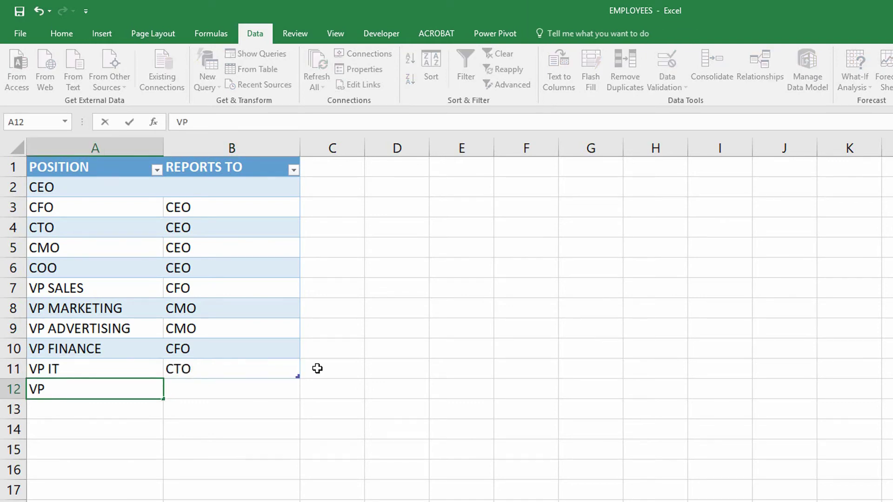
type(" PDEVELOPMENT")
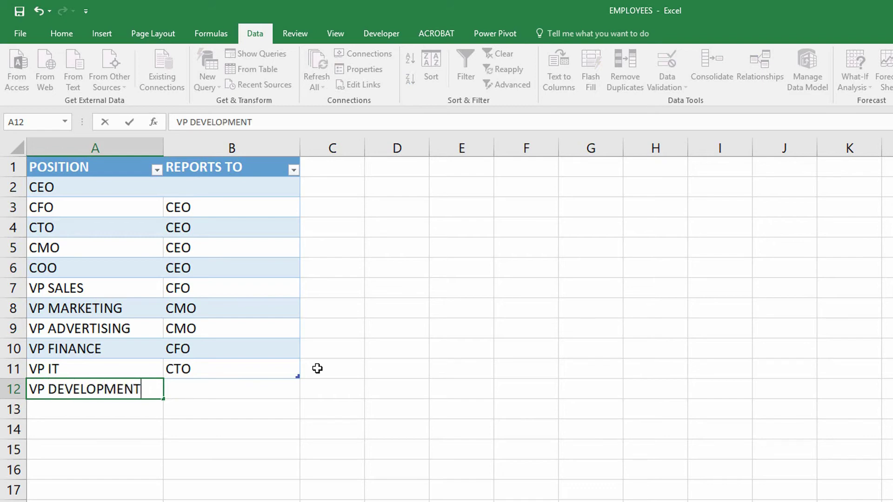
key("Tab")
type("CTO")
key("Return")
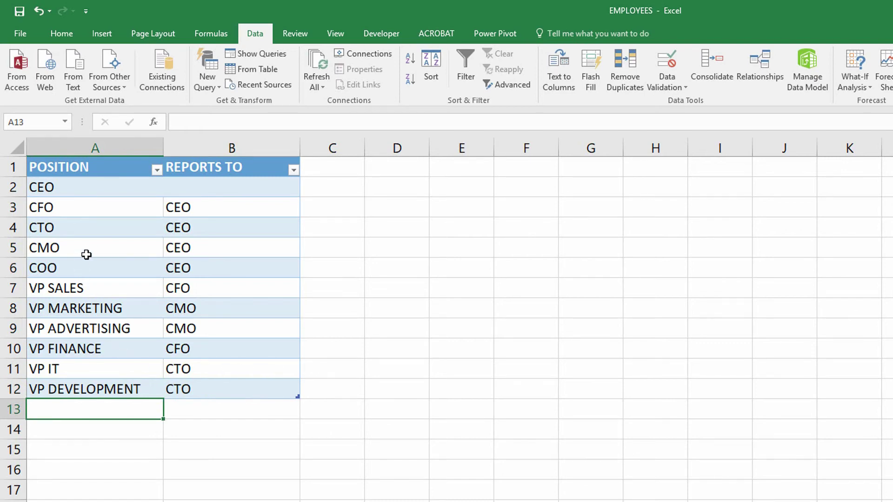
- Check the position dropdowns in B8 and B9, leaving CMO in both
left_click(235, 309)
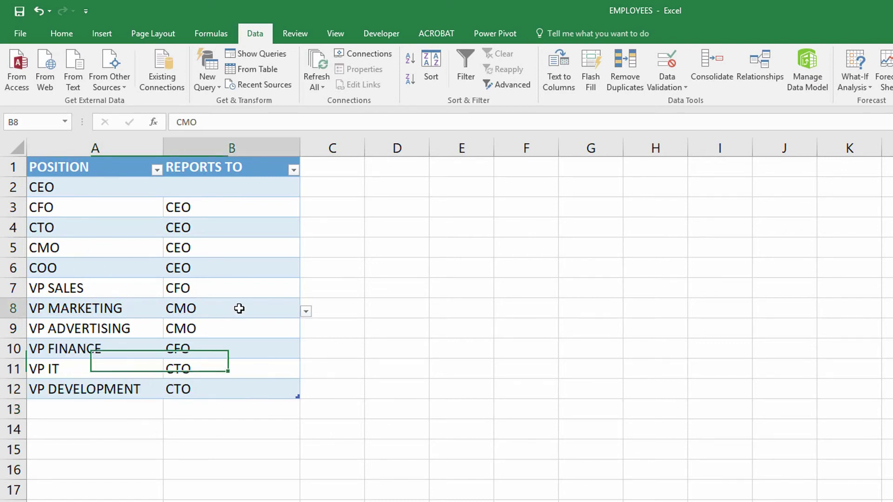
left_click(304, 313)
left_click(306, 314)
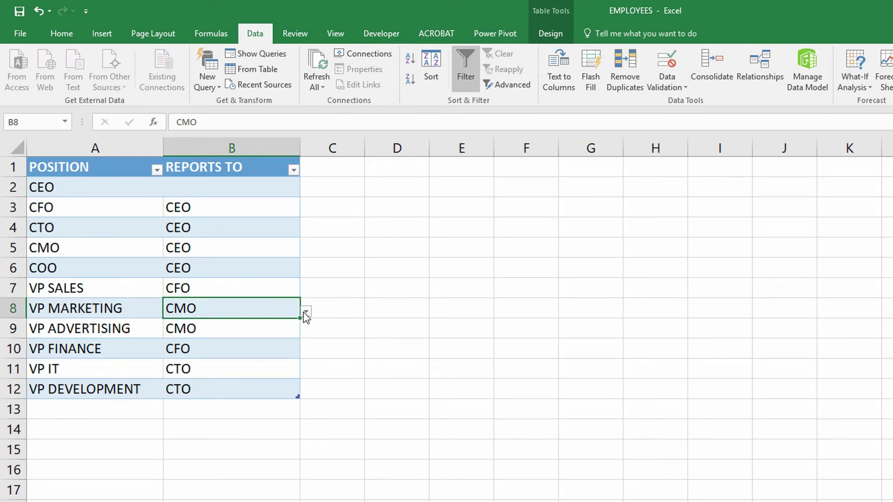
left_click(269, 329)
left_click(304, 333)
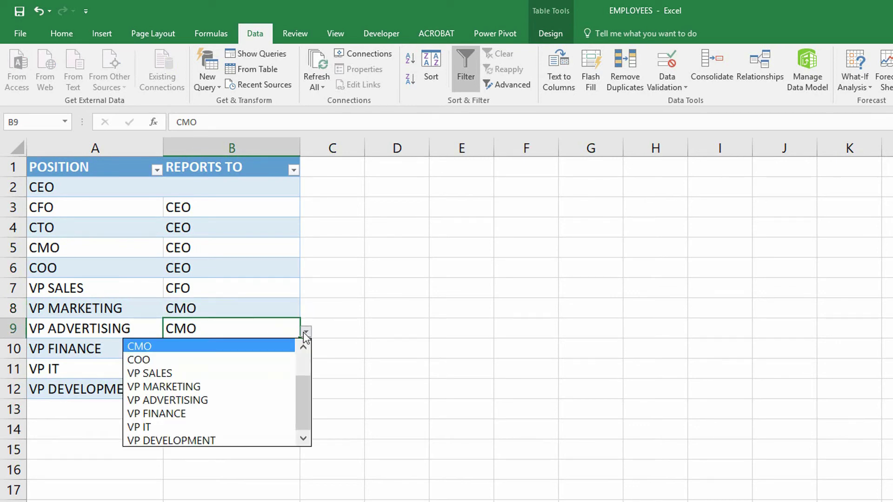
key("Escape")
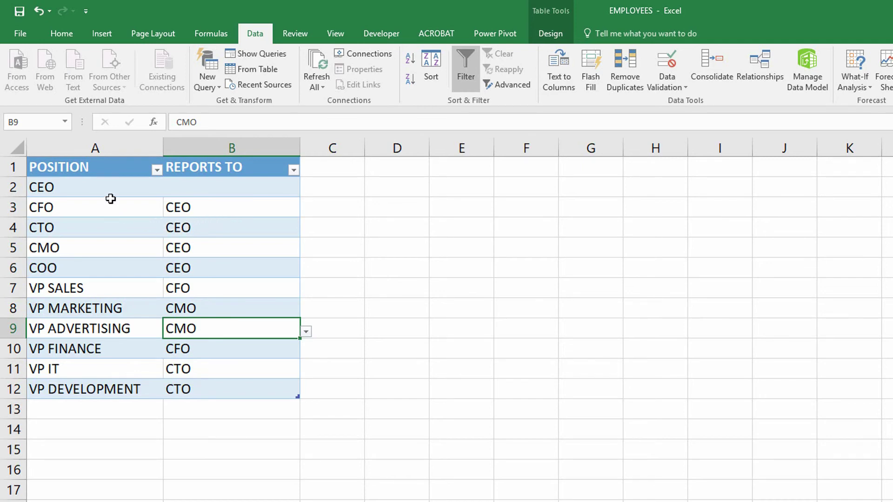
- Select the position names and the B2:B12 reports-to entries, then return to cell A3
left_click_drag(80, 188, 92, 389)
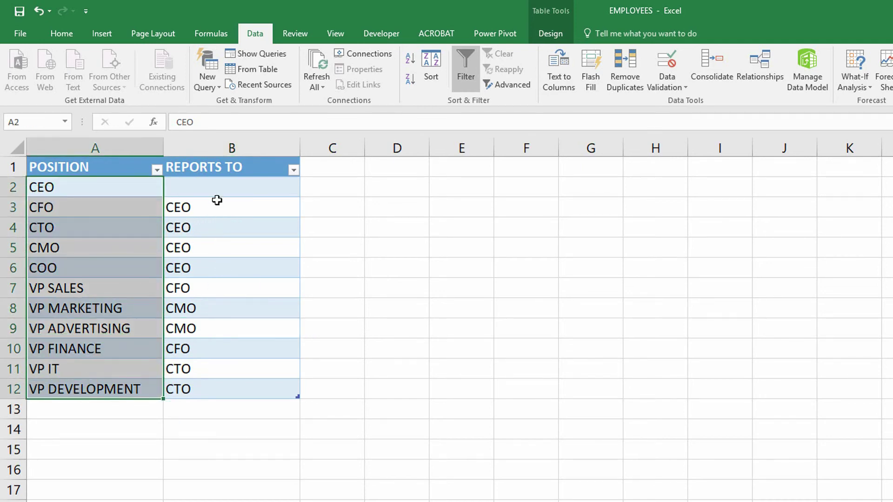
left_click_drag(218, 187, 207, 396)
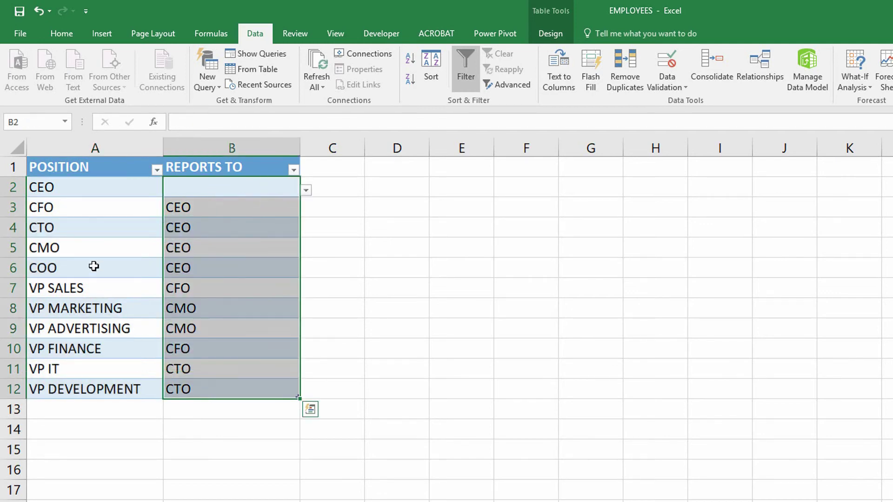
left_click(66, 207)
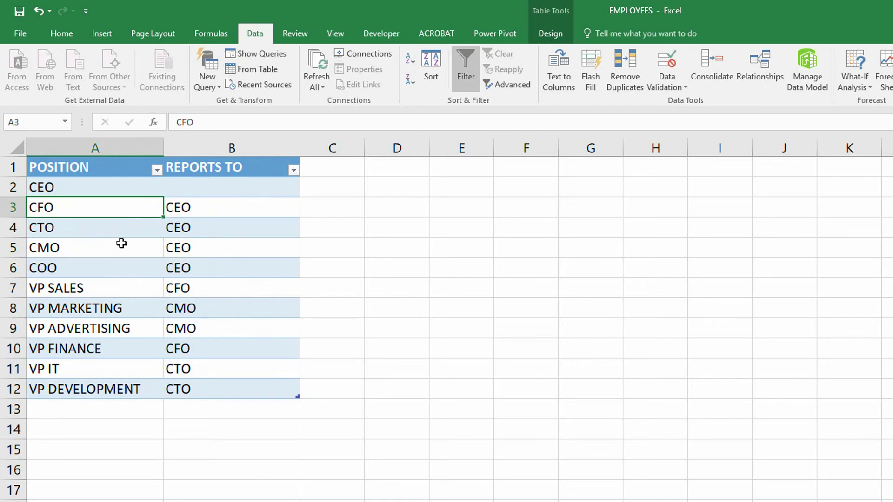
left_click(191, 208)
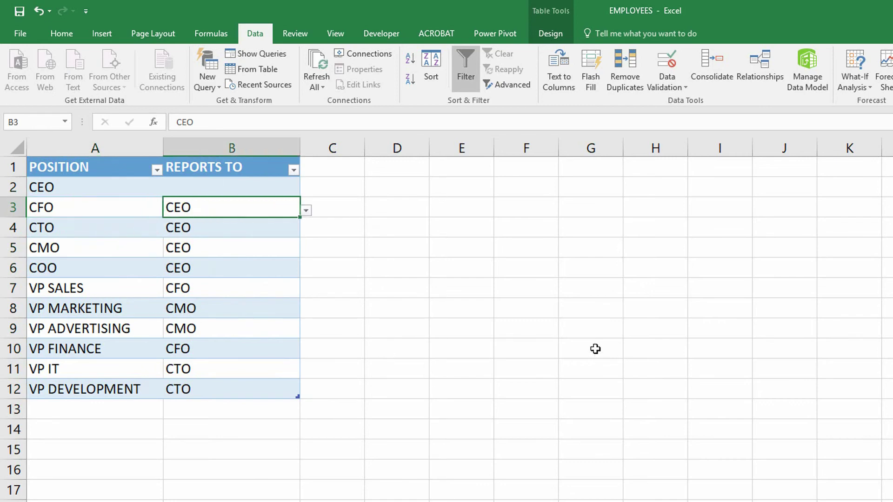
left_click(145, 203)
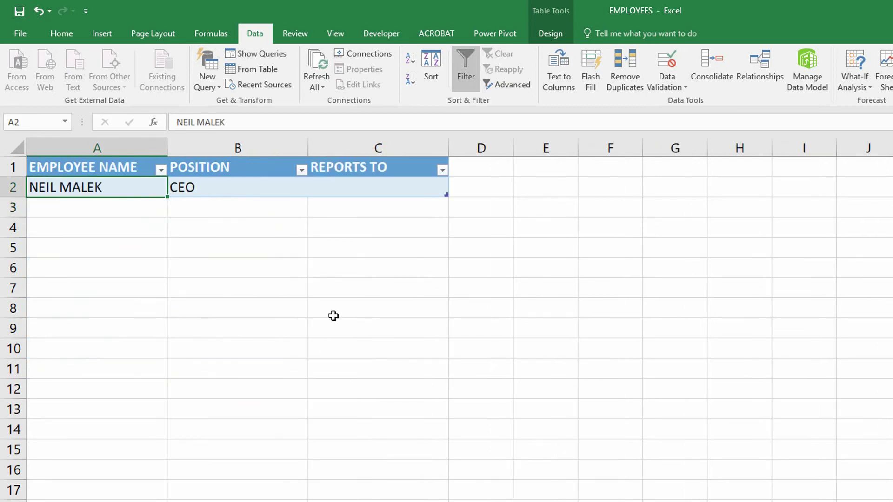
- Give the POSITION cell B2 a List validation sourced from the POSITIONS table's POSITION column
left_click(236, 188)
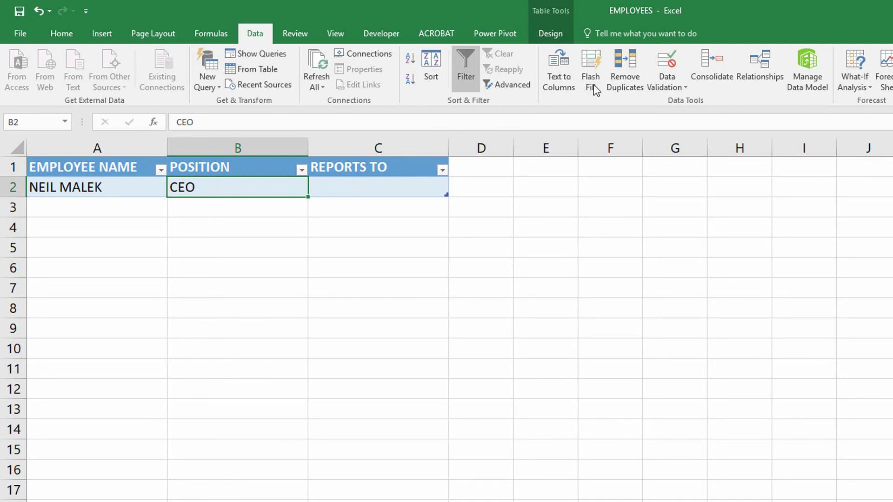
left_click(665, 65)
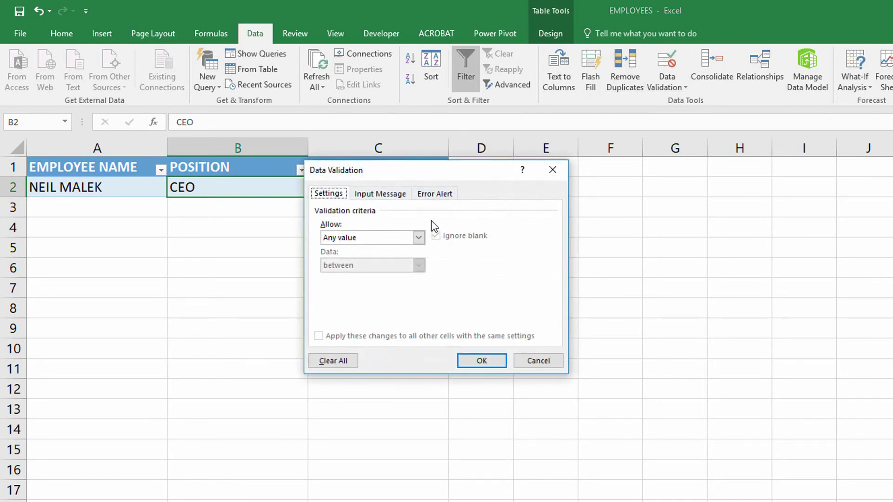
left_click(419, 238)
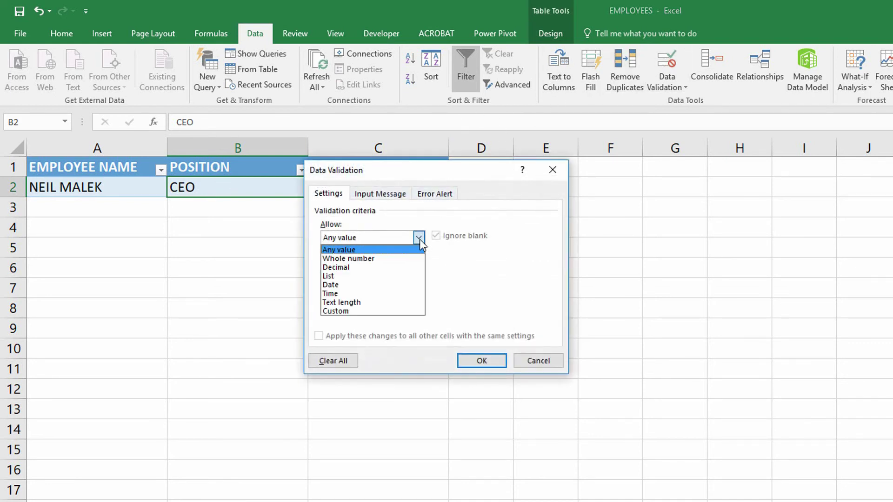
left_click(356, 275)
left_click(361, 293)
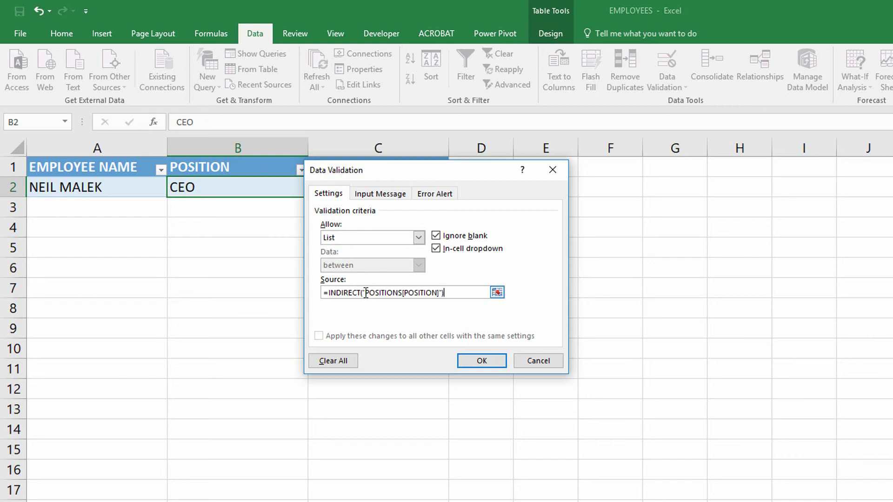
key("Return")
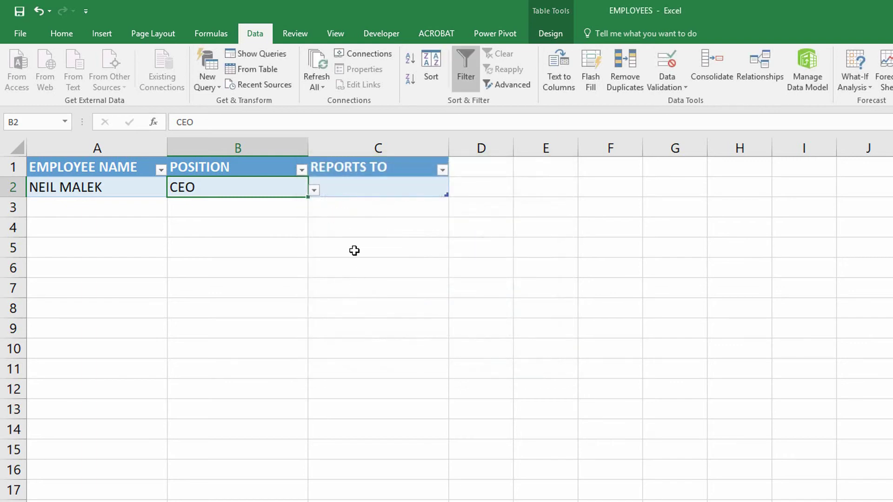
key("Left")
left_click(343, 186)
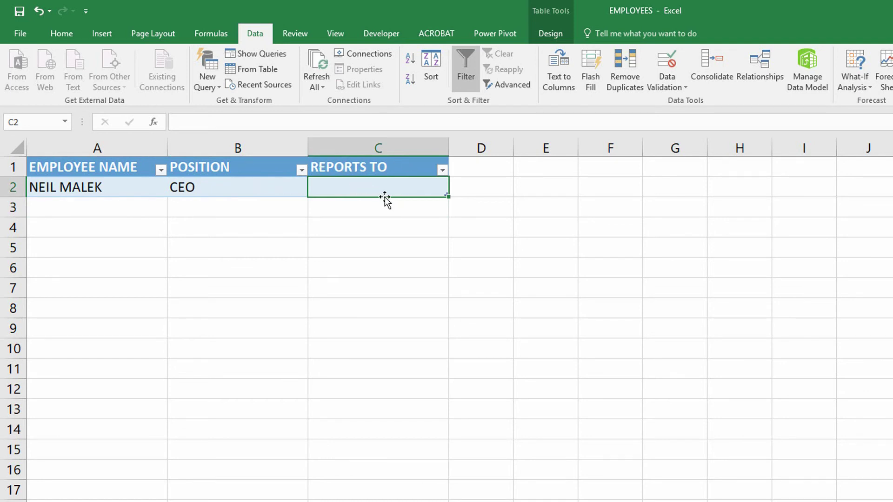
- Enter =VLOOKUP([POSITION],POSITIONS,2,0) in the first employee's REPORTS TO cell
type("=VLOOKUP(")
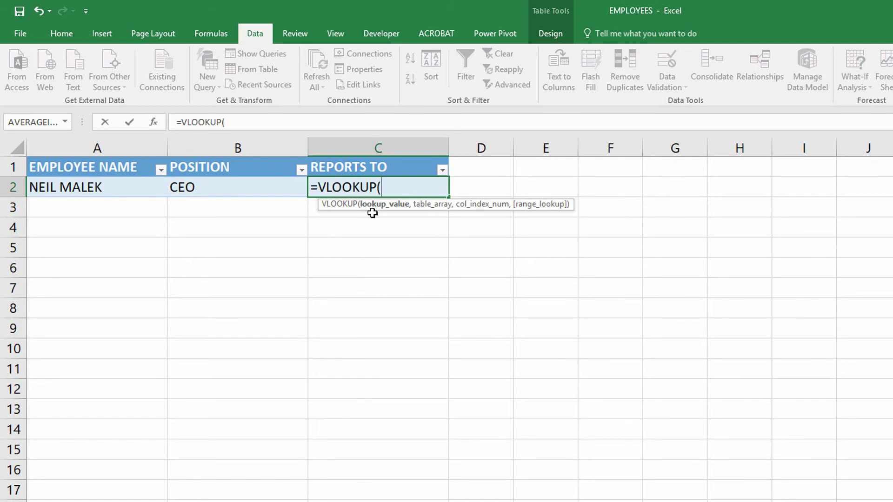
left_click(240, 189)
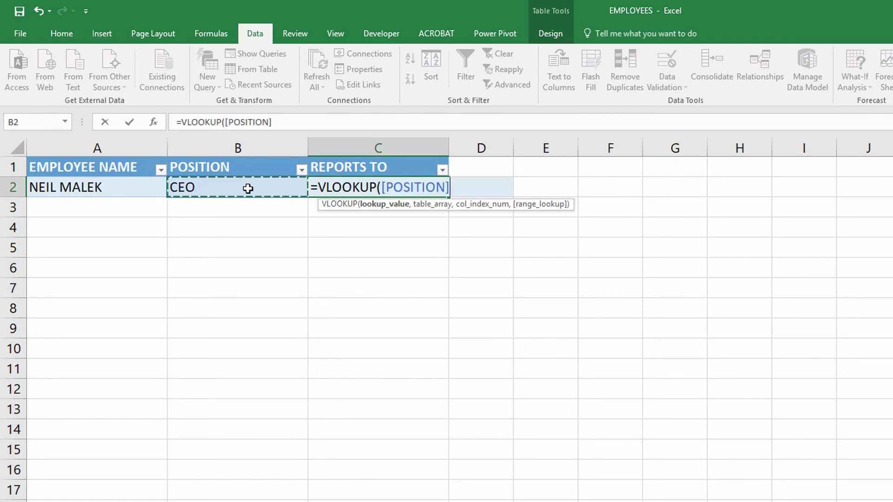
type(",")
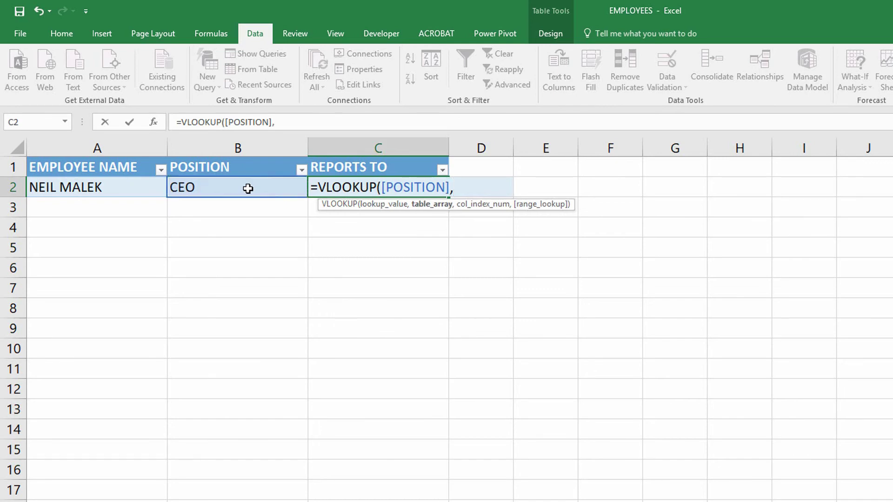
type("POSITIONS")
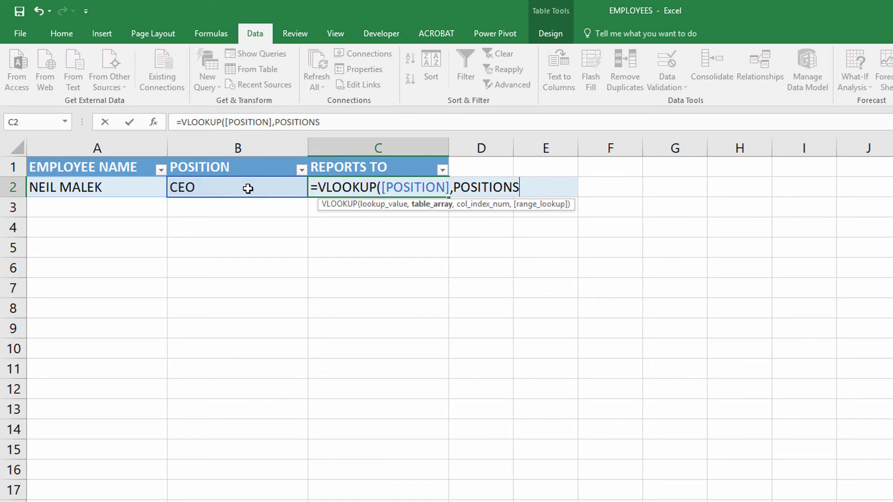
type(",")
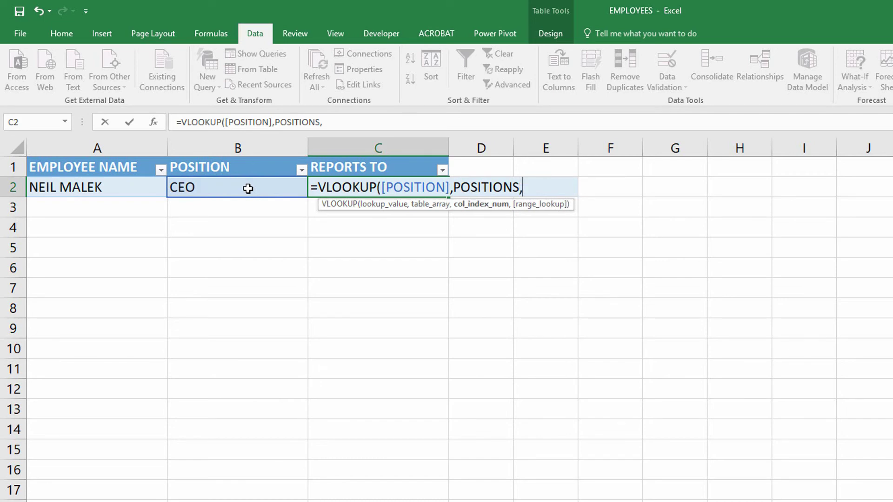
type("2,0)")
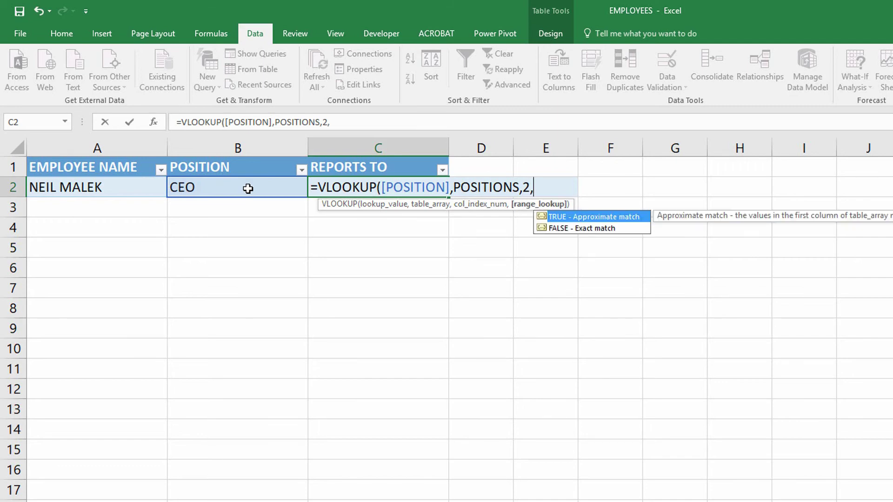
key("ctrl+Return")
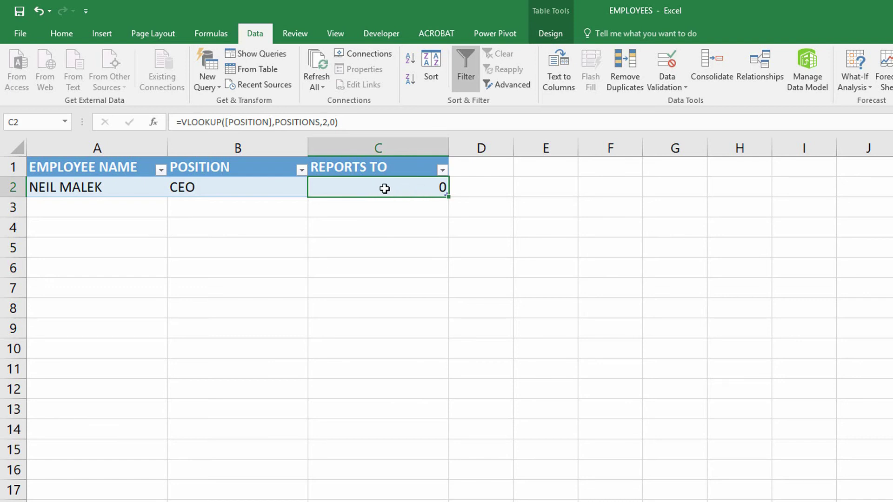
- Add two employees with positions CFO and CTO
left_click(80, 209)
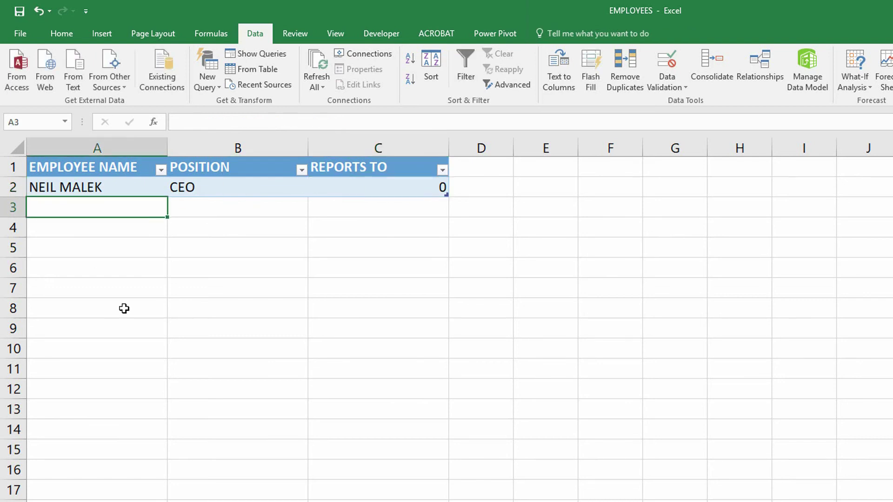
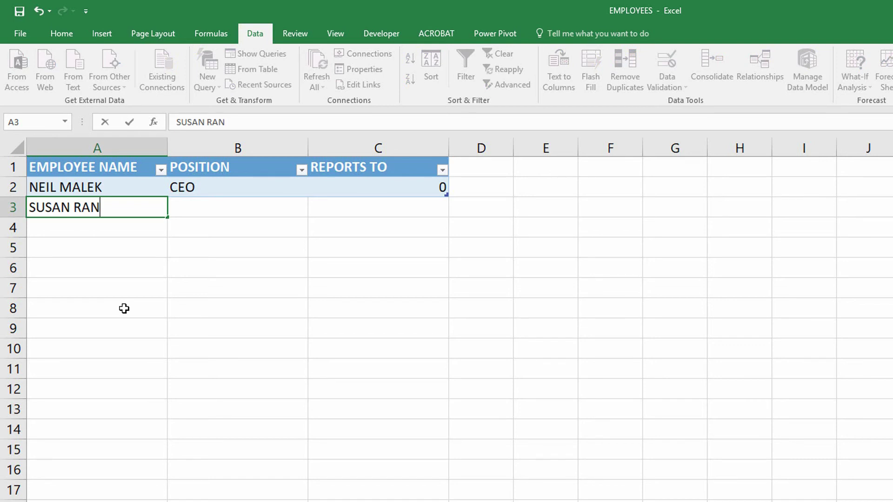
key("Tab")
type("CFO")
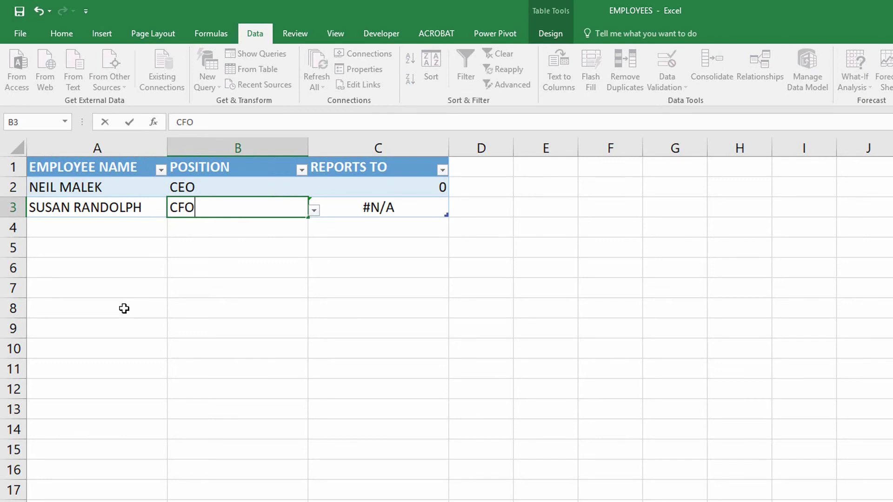
key("Tab")
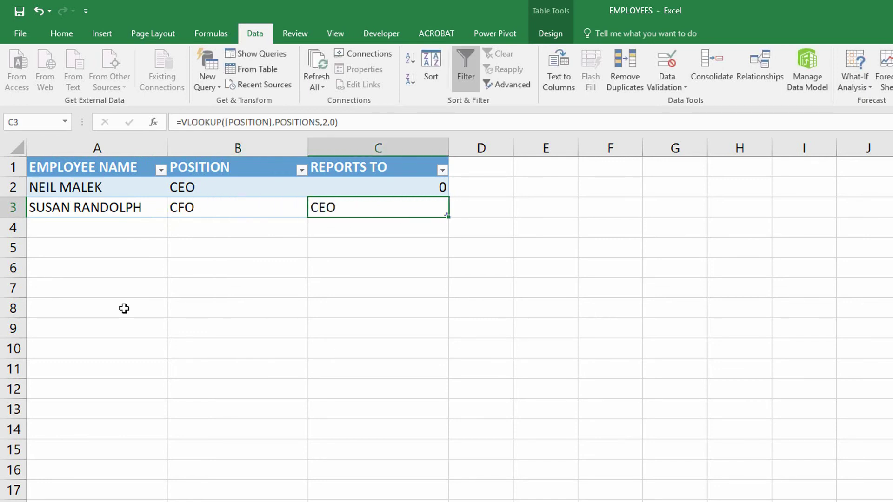
key("Return")
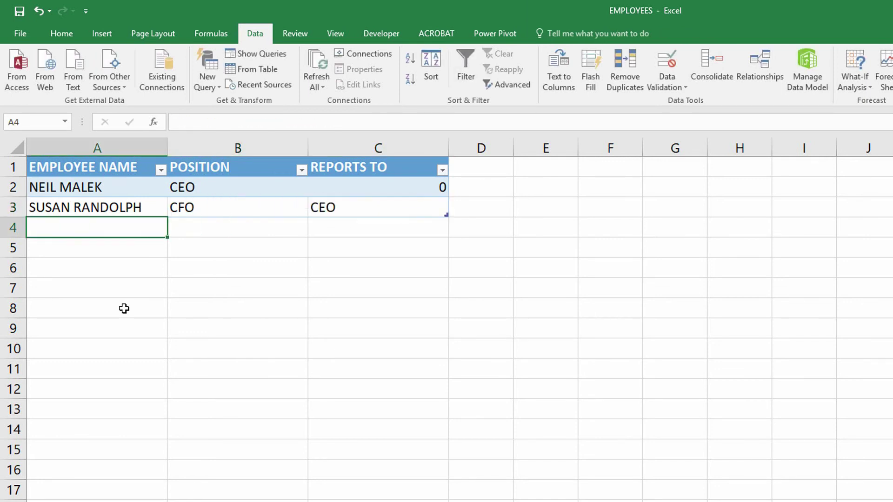
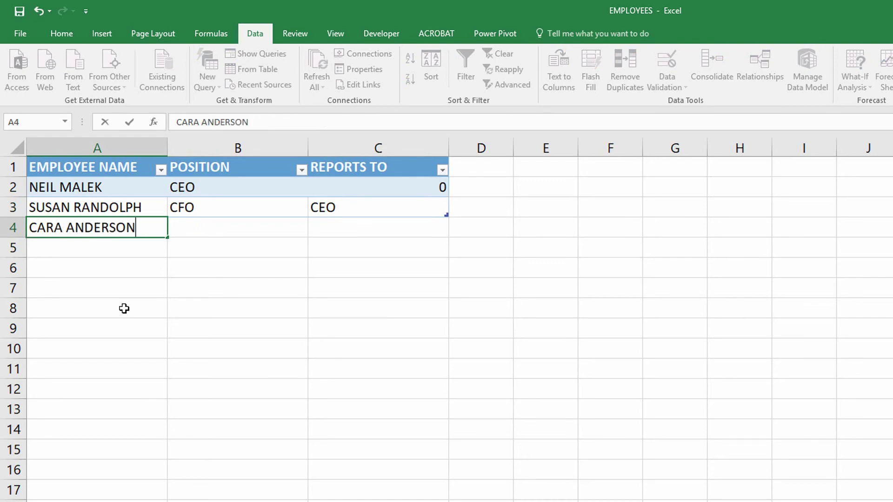
key("Tab")
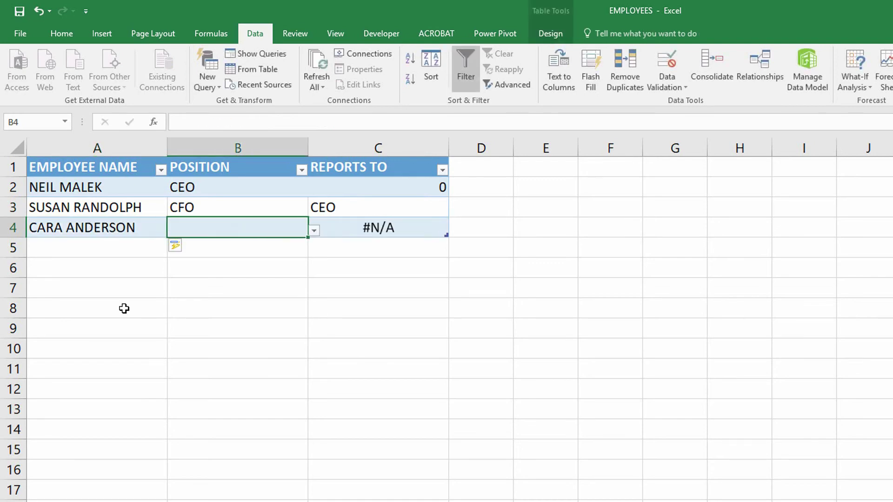
type("CTO")
key("Return")
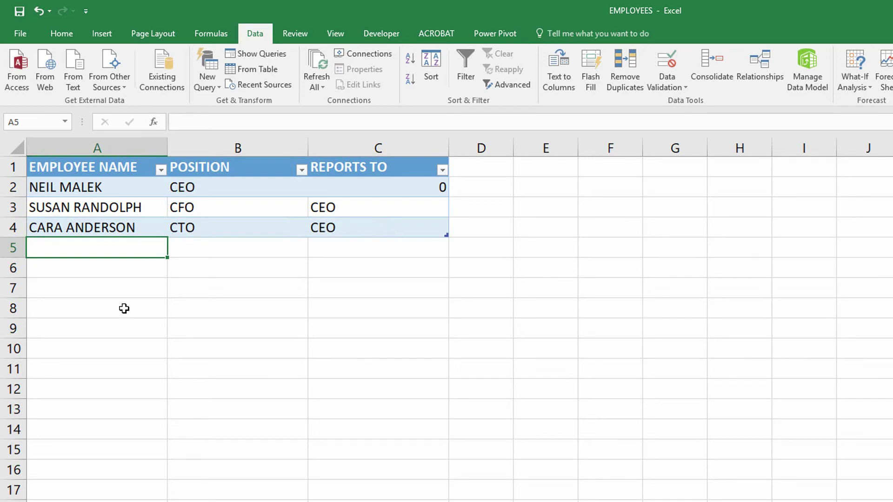
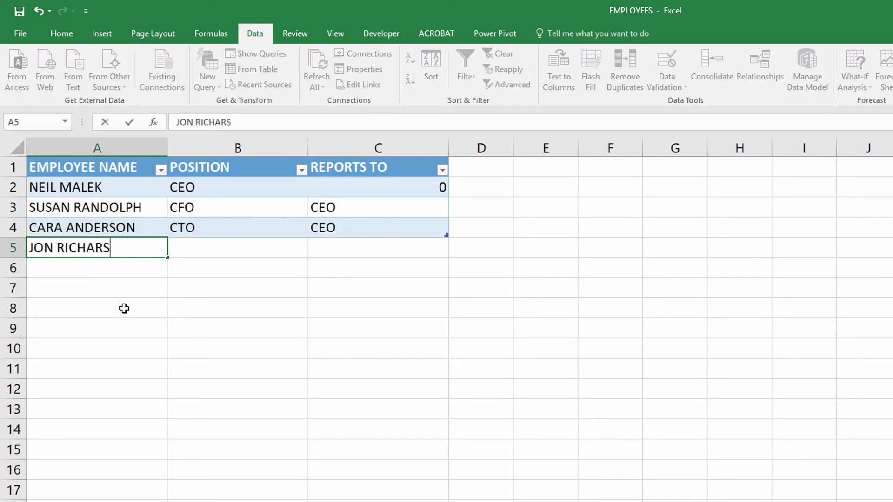
- Add a third employee, choosing CMO from the position dropdown
key("Tab")
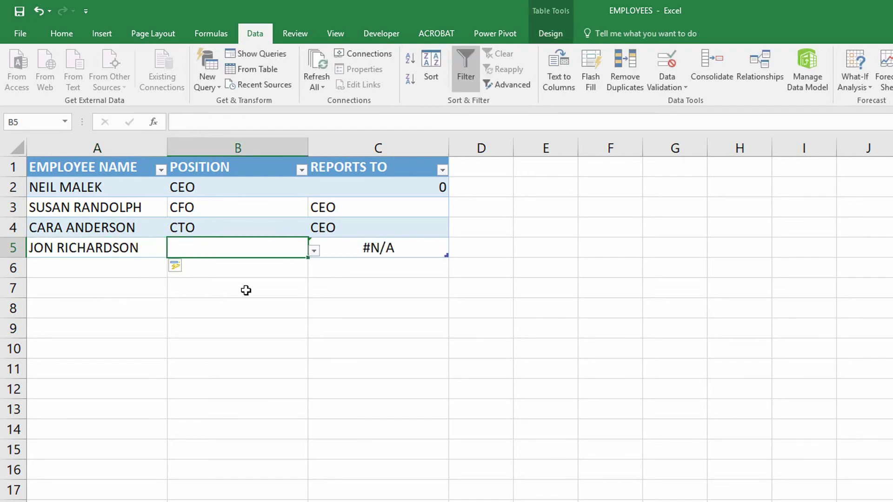
left_click(313, 251)
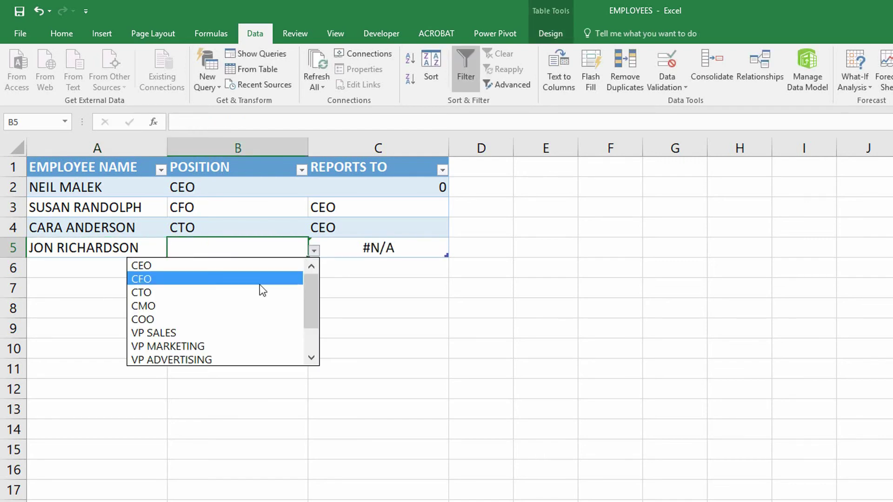
left_click(227, 305)
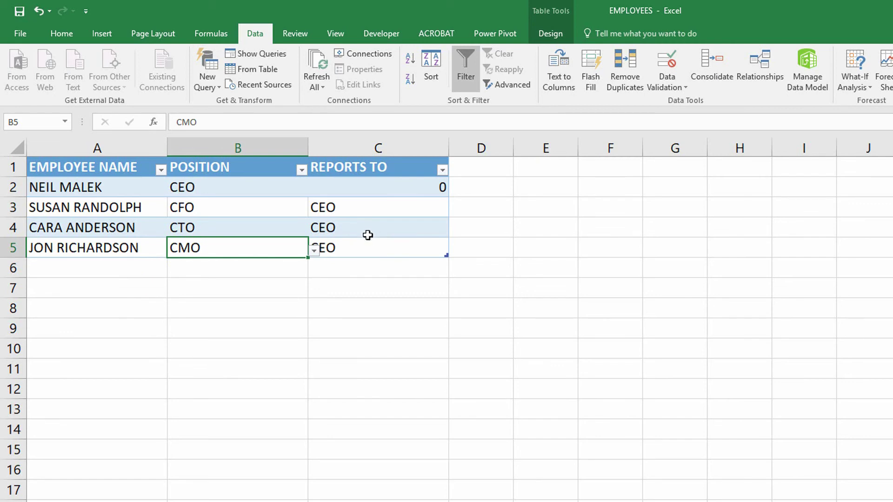
- Clear the CEO's Reports To value and add a row-6 employee as COO
left_click(399, 189)
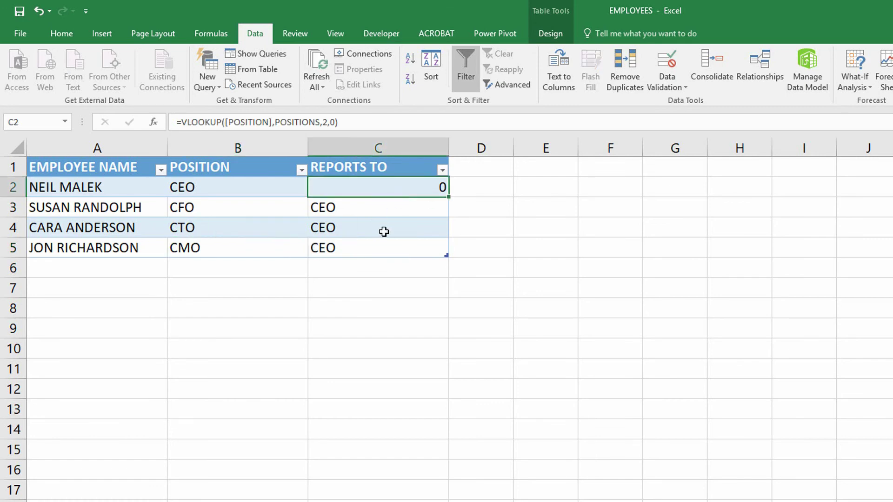
key("Delete")
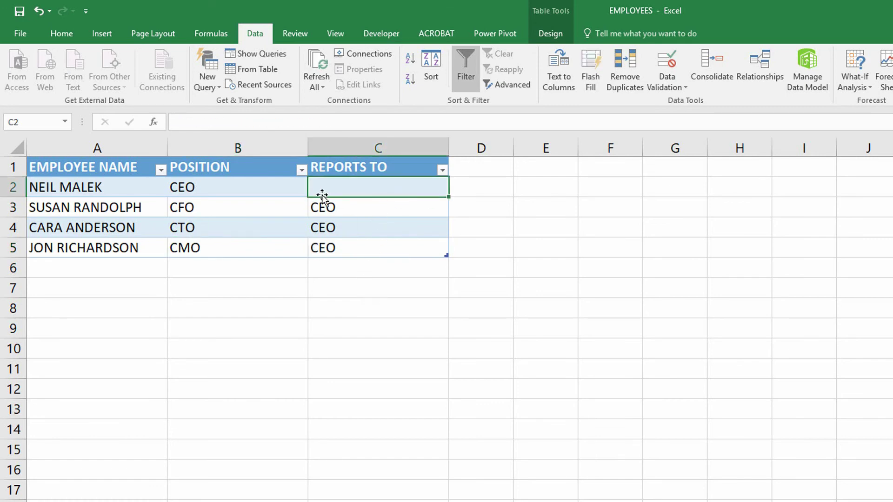
left_click(100, 234)
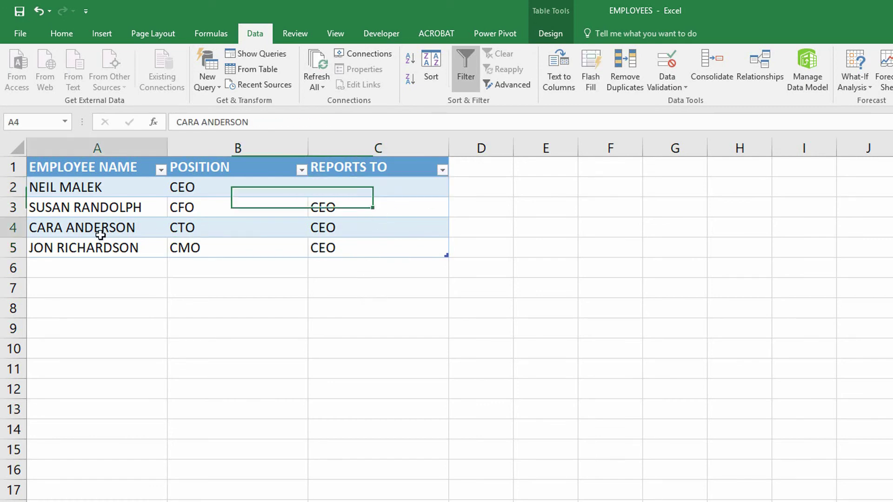
left_click(93, 263)
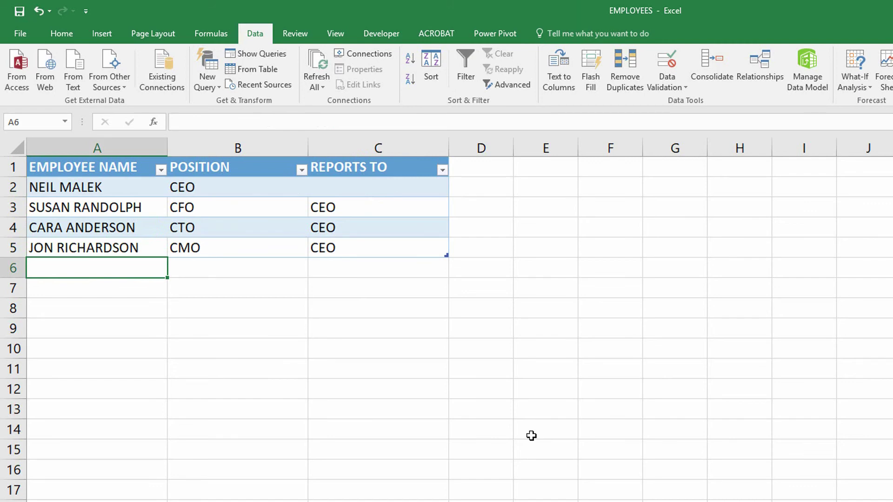
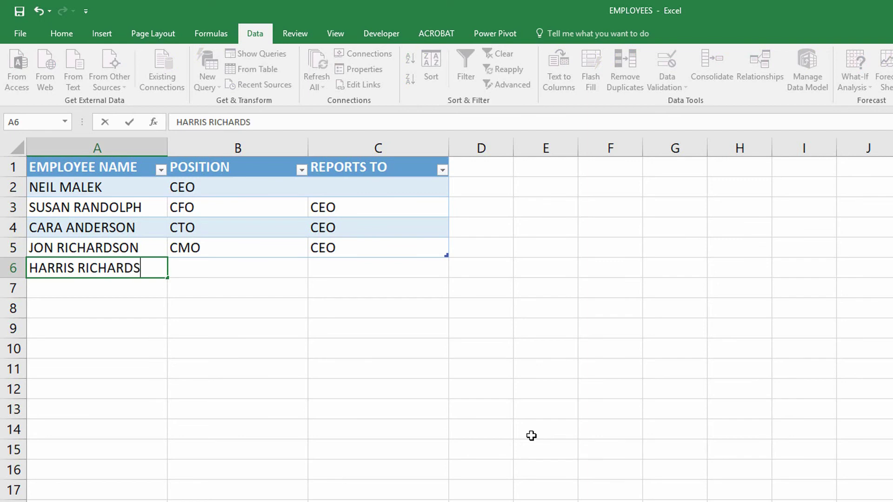
key("Tab")
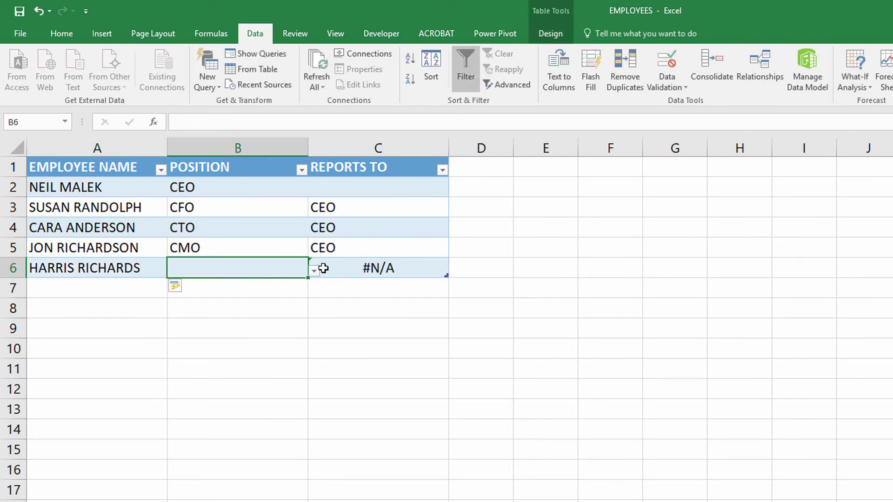
left_click(314, 271)
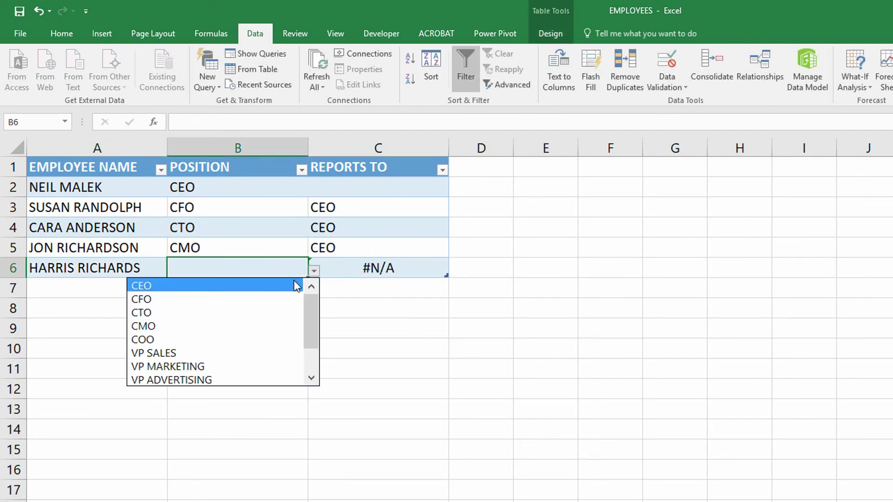
left_click(241, 340)
- Add a row-7 employee with position VP SALES from the dropdown
left_click(88, 286)
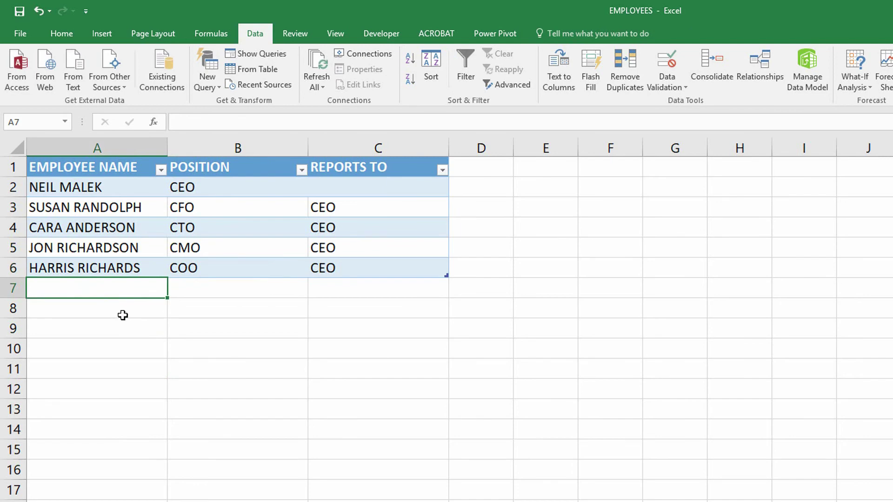
type("J")
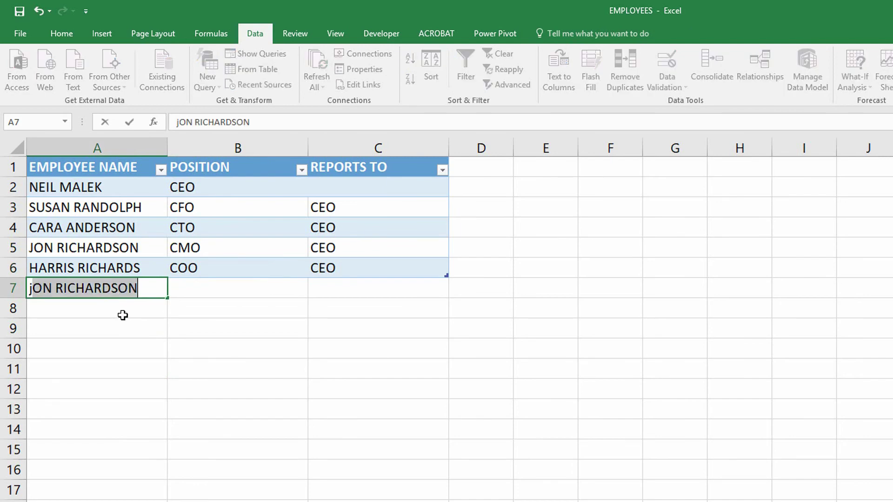
key("BackSpace")
key("BackSpace")
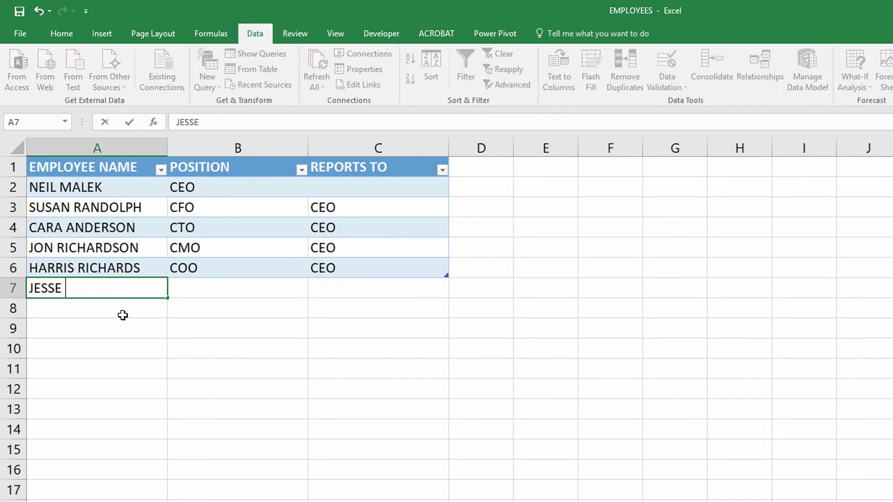
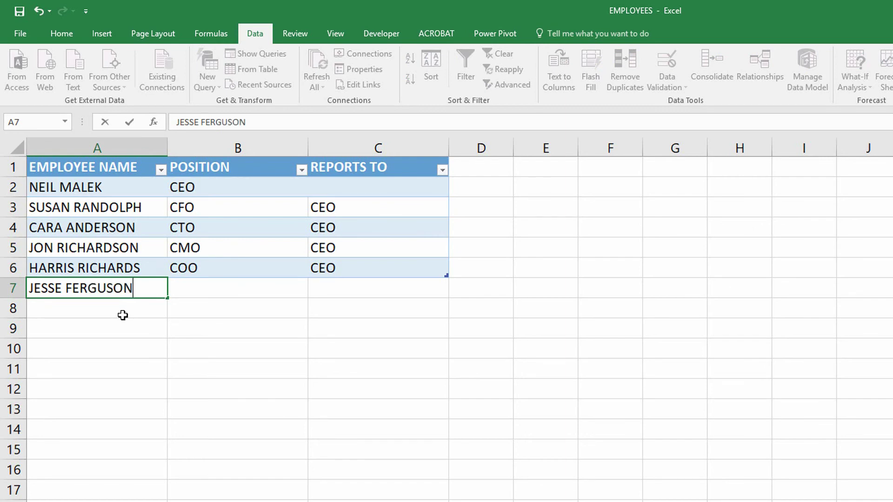
key("Tab")
left_click(314, 292)
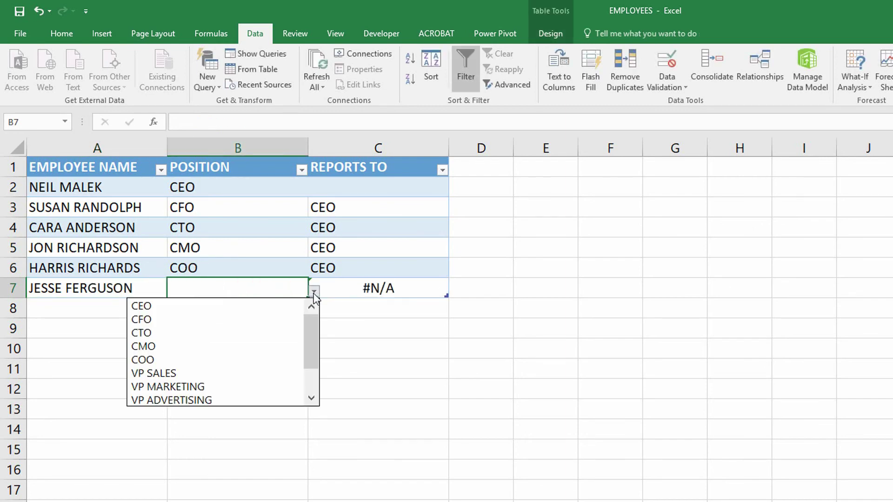
left_click(245, 374)
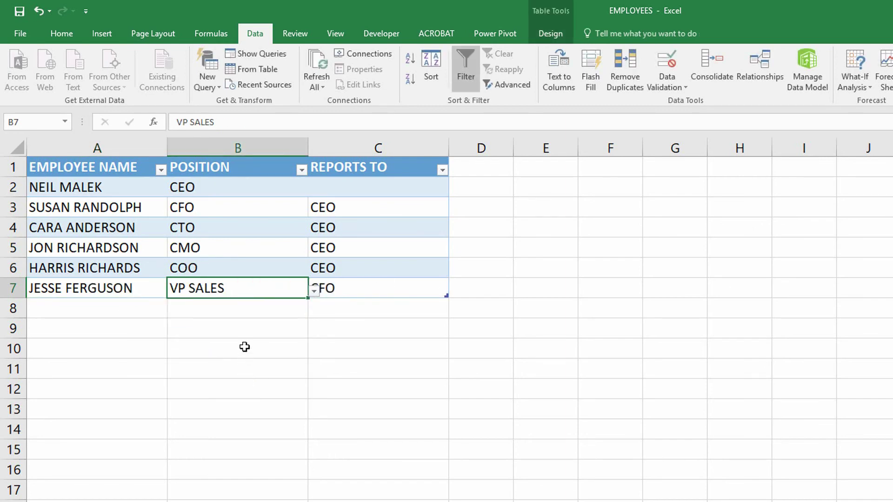
left_click(82, 287)
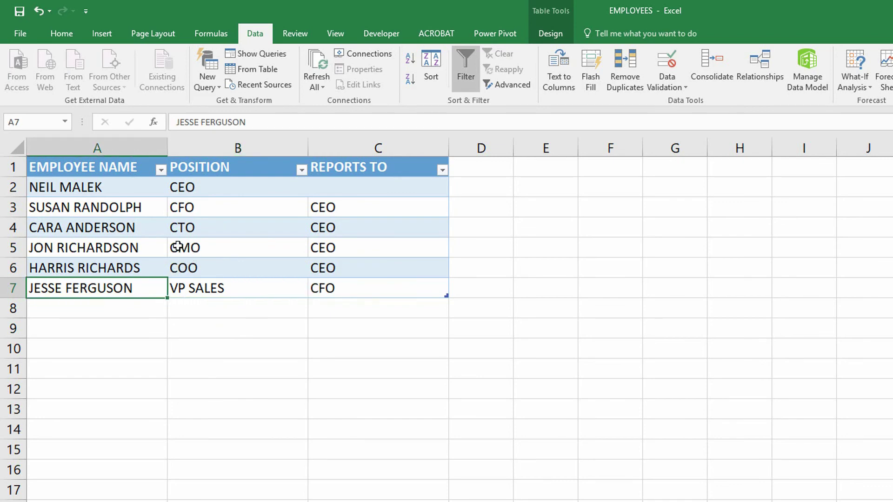
left_click(194, 209)
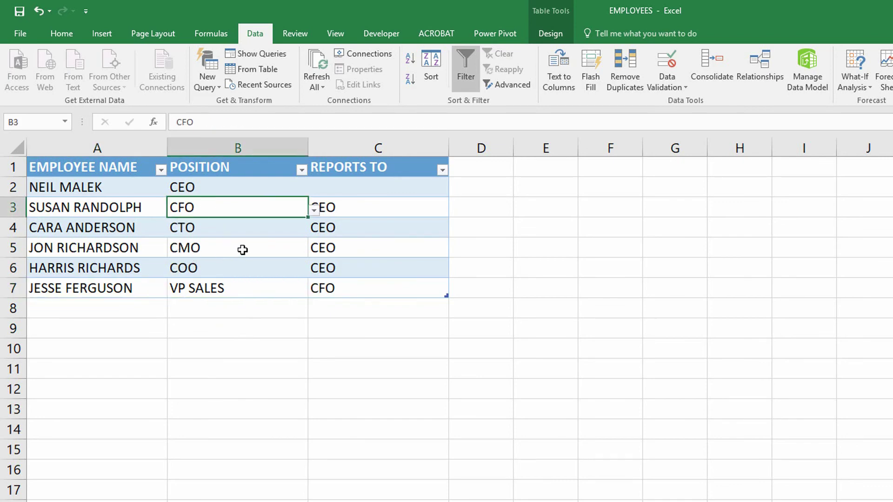
left_click(314, 212)
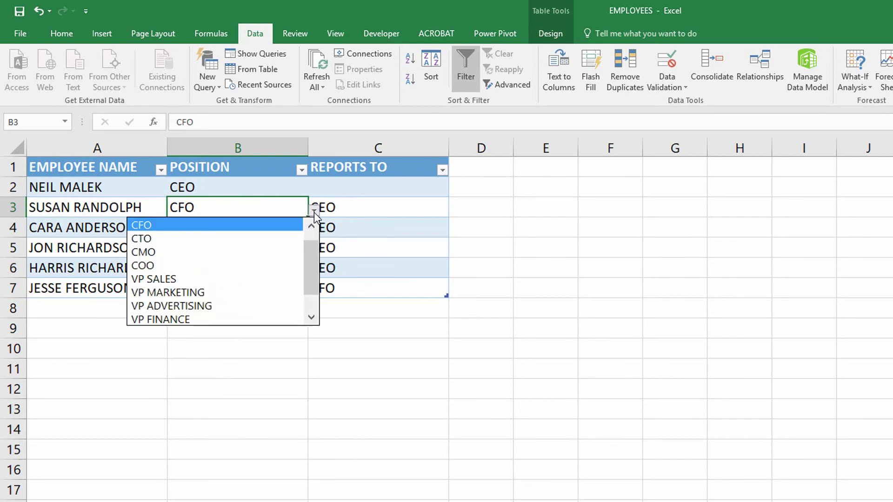
left_click(315, 225)
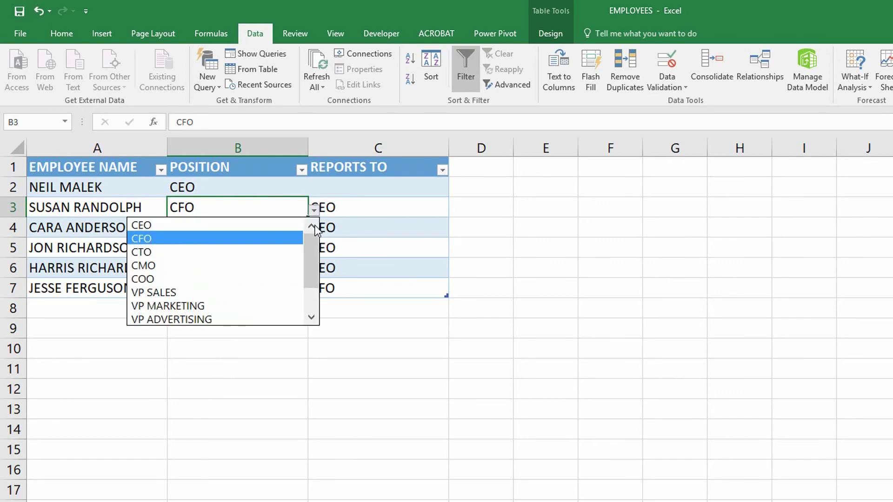
left_click(270, 226)
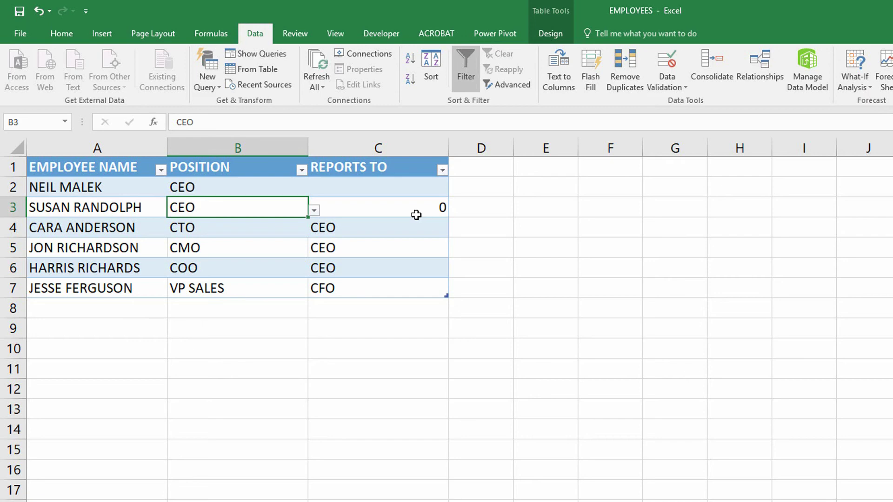
left_click(286, 288)
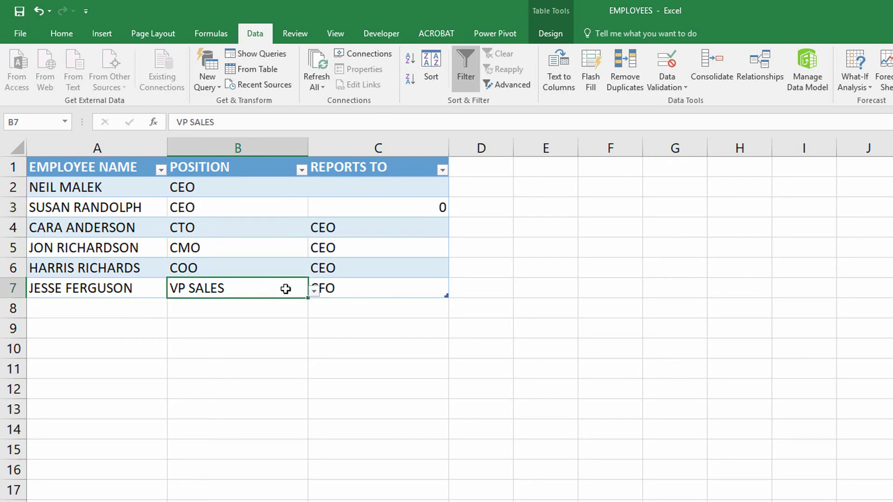
left_click(313, 291)
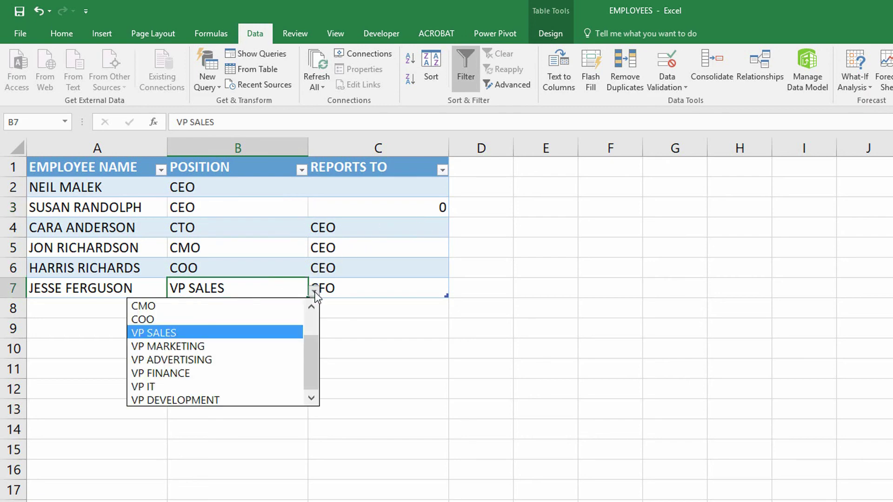
left_click(311, 306)
left_click(311, 306)
left_click(311, 306)
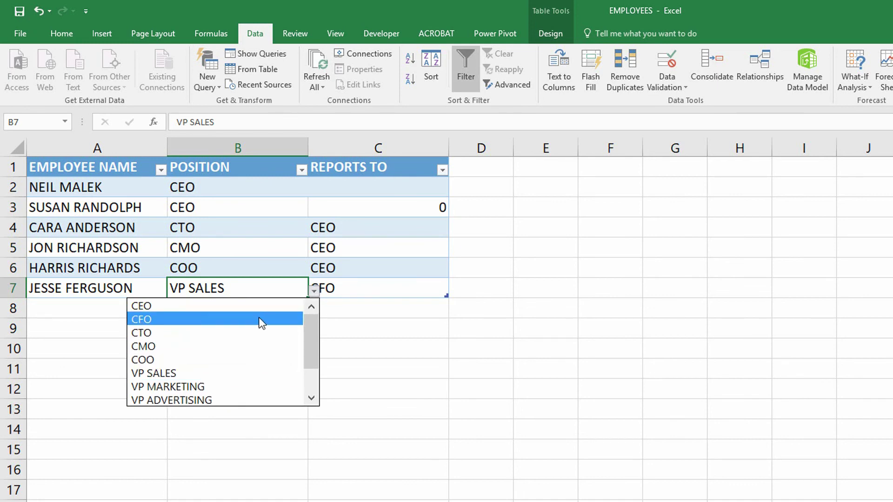
left_click(239, 322)
left_click(367, 289)
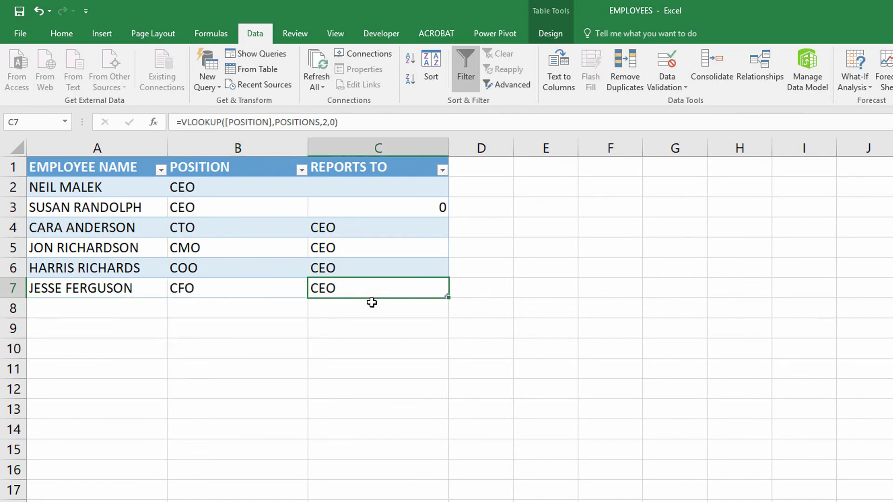
left_click(283, 287)
left_click(312, 290)
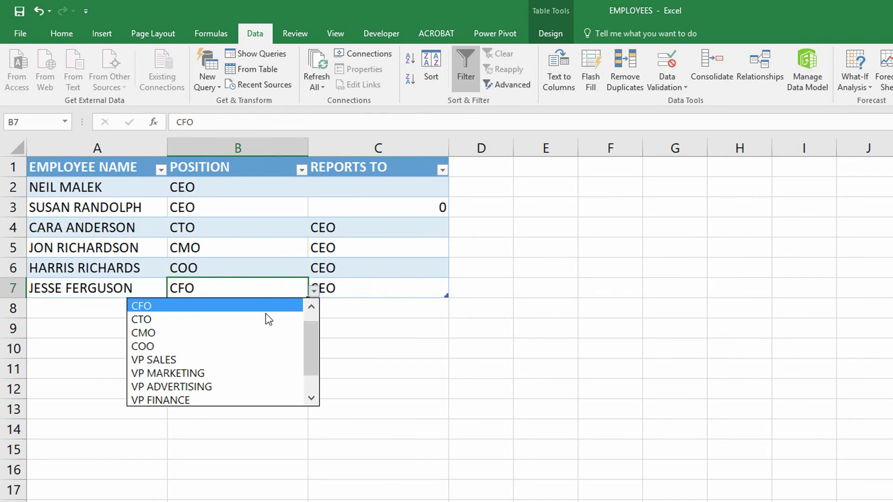
left_click(225, 360)
left_click(269, 207)
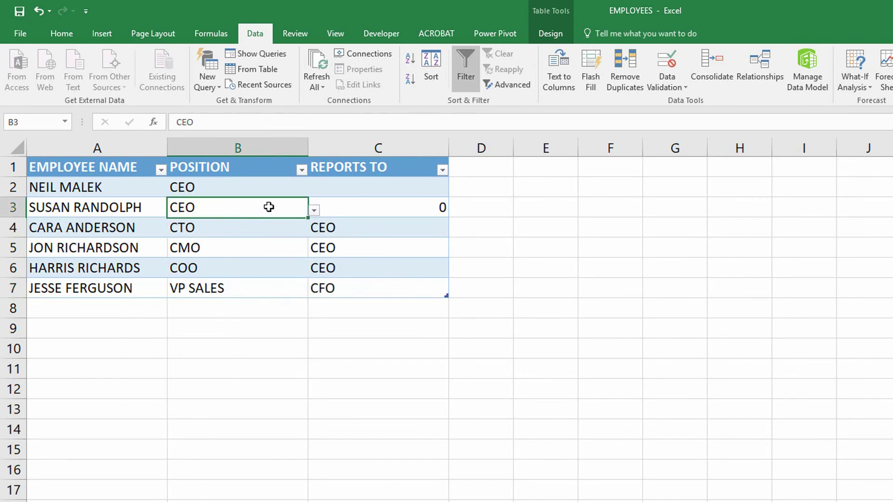
left_click(314, 210)
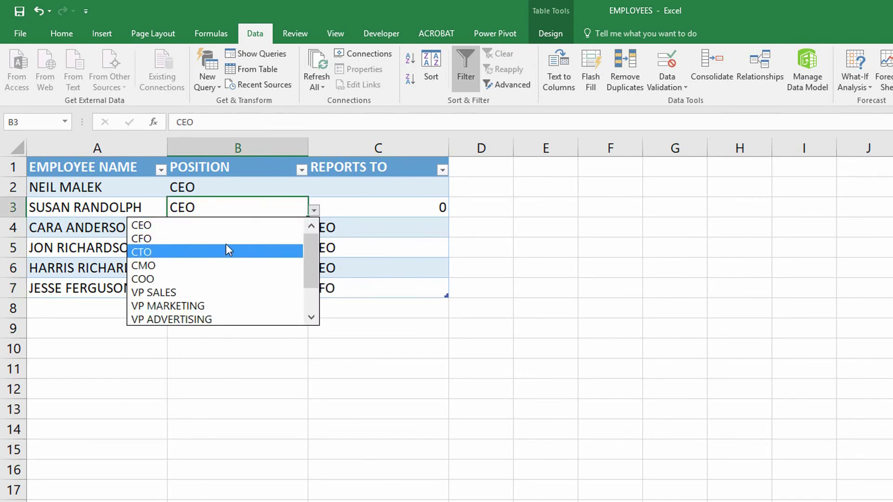
left_click(227, 237)
left_click(114, 249)
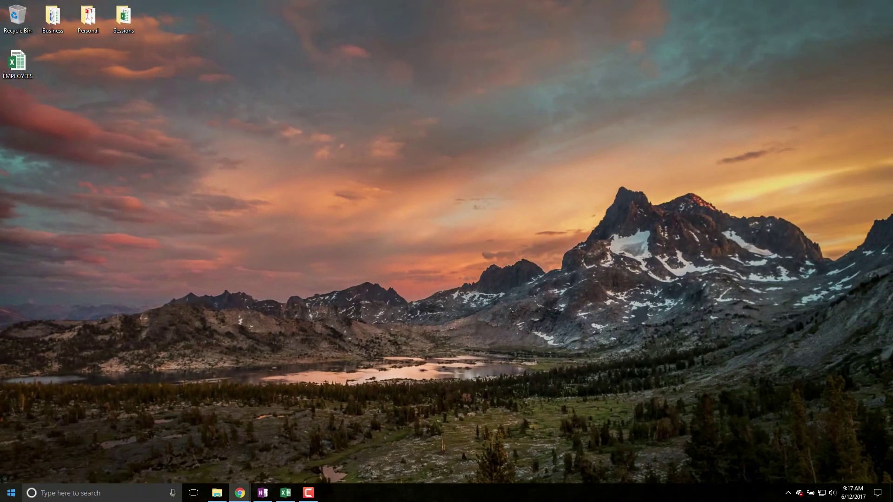
- Launch Visio 2016 and start a new Organization Chart drawing
key("super")
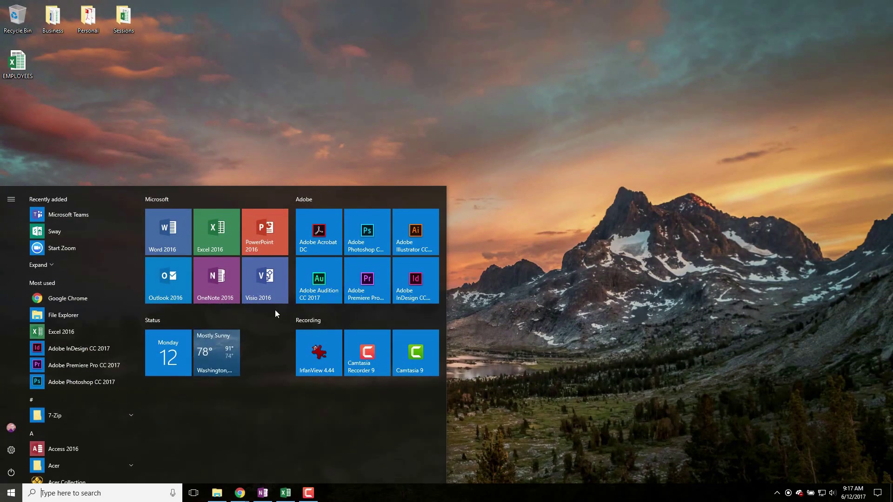
left_click(266, 288)
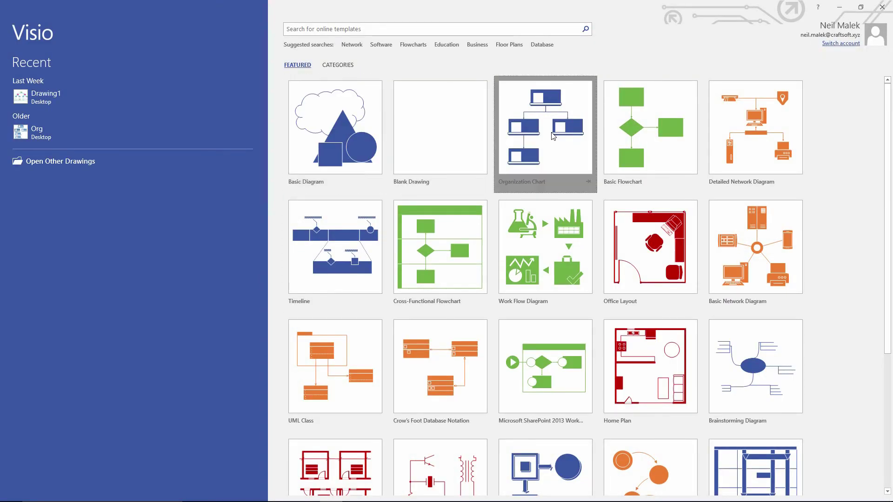
double_click(553, 136)
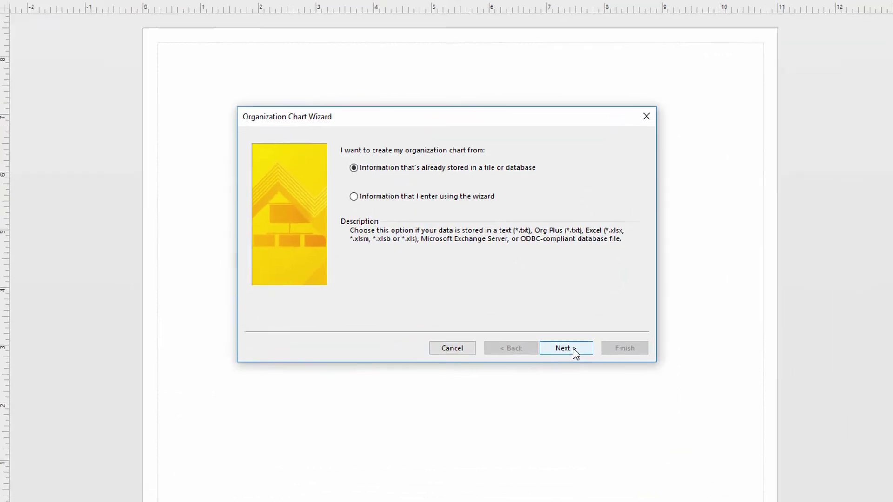
- Choose the EMPLOYEES workbook as the wizard's stored-data source file
left_click(535, 332)
left_click(538, 332)
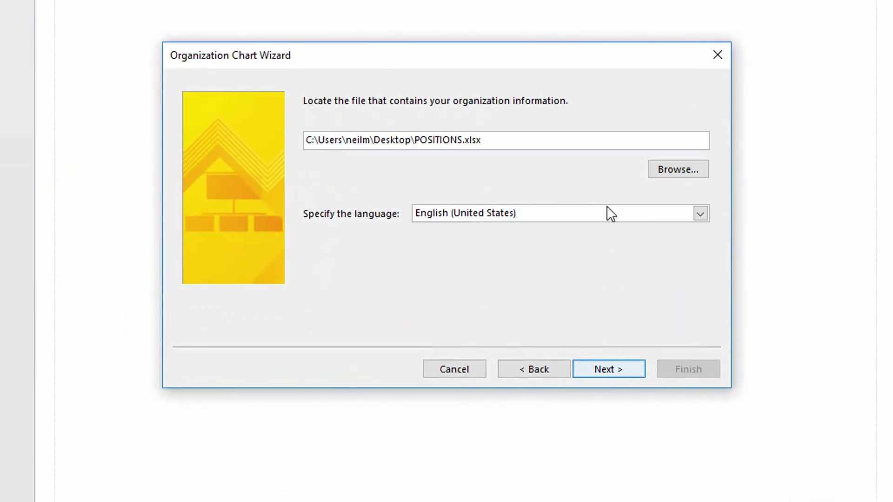
left_click(668, 170)
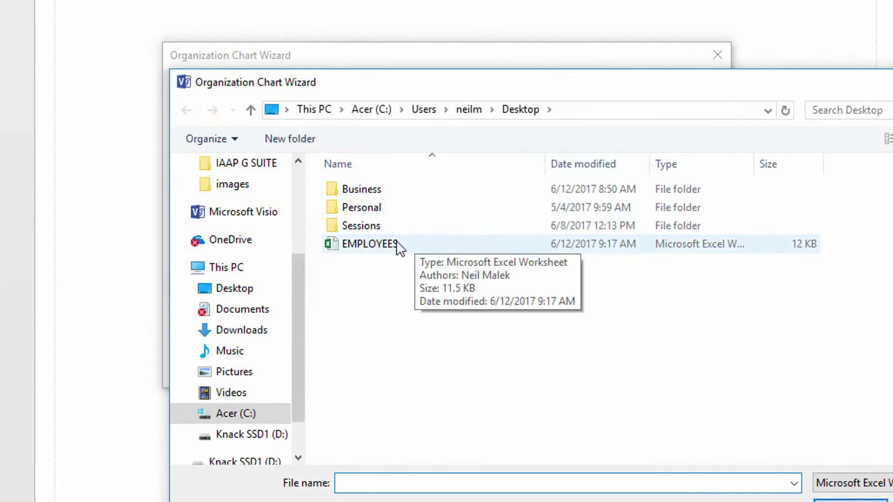
double_click(342, 245)
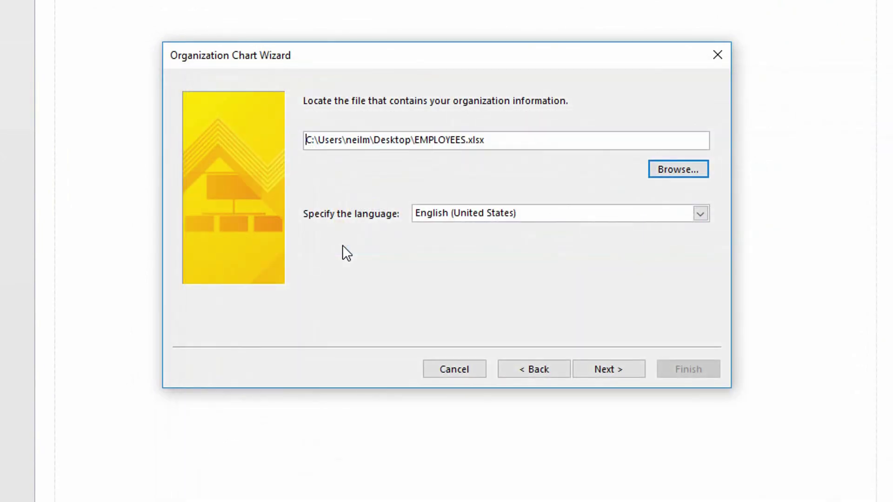
left_click(610, 370)
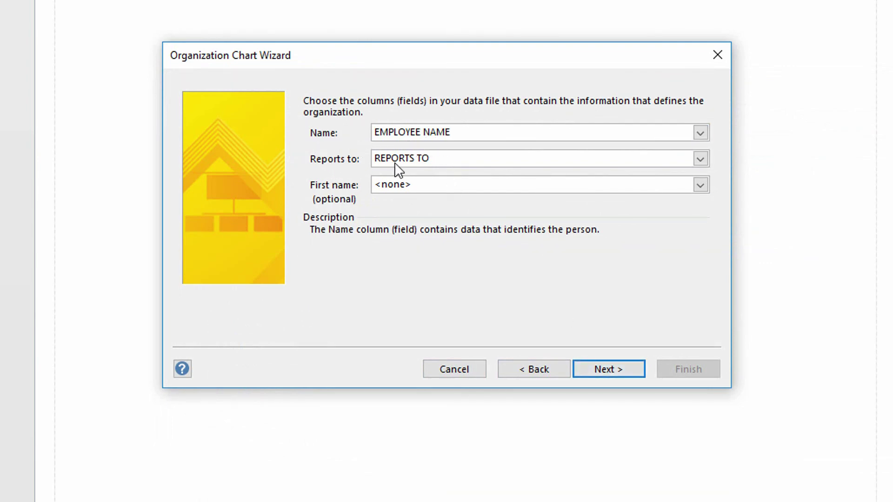
- Map EMPLOYEE NAME and REPORTS TO, display name and POSITION, skip pictures, and finish
left_click(623, 367)
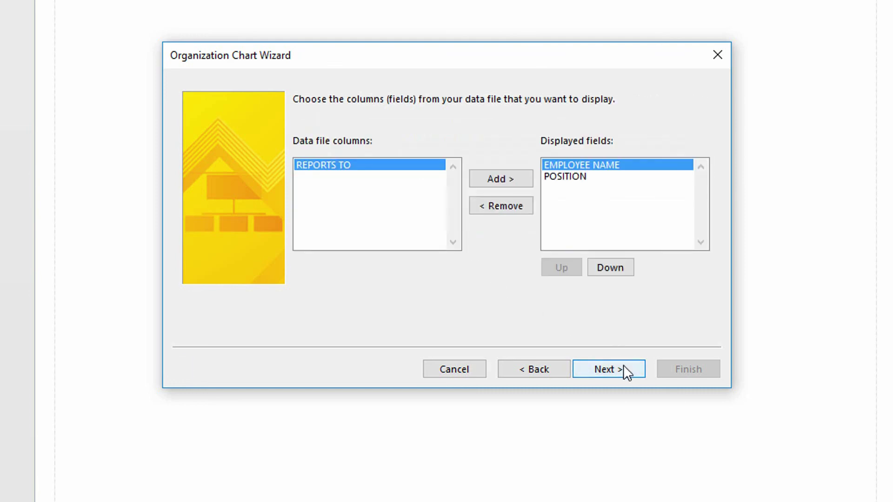
left_click(623, 367)
left_click(623, 367)
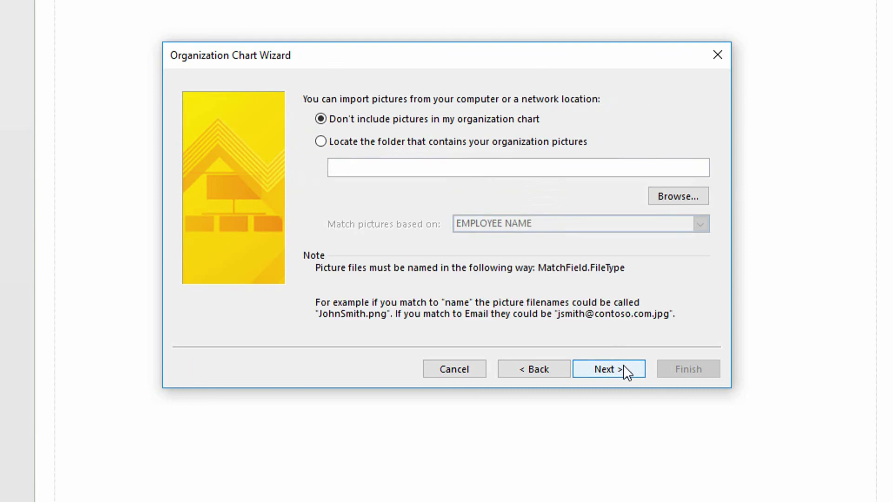
left_click(619, 368)
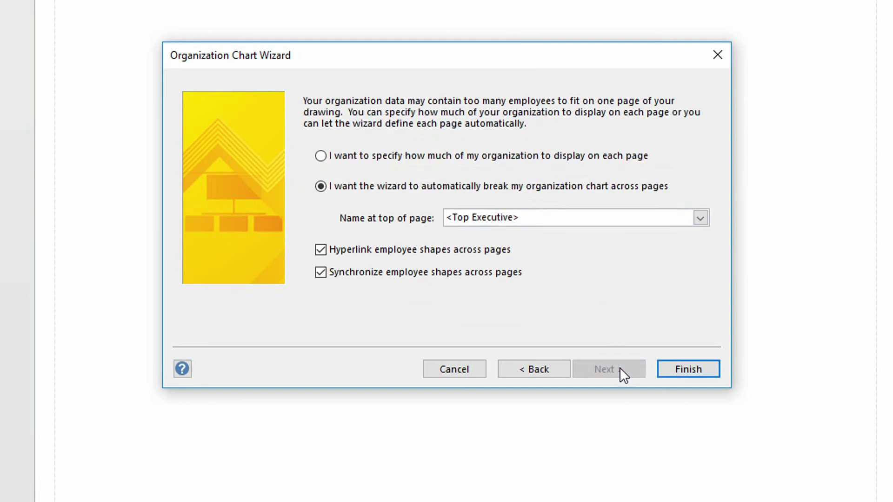
left_click(666, 366)
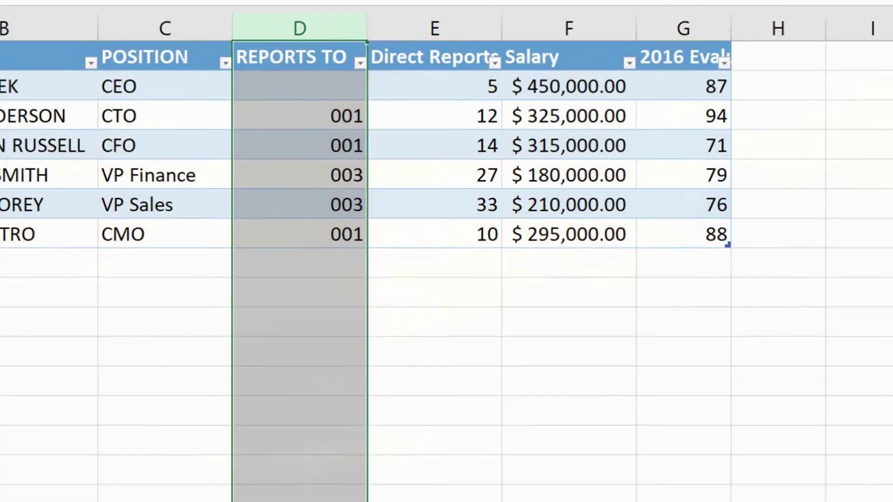
- Close the Employee List workbook and open the EMPLOYEES file from the desktop
left_click(161, 79)
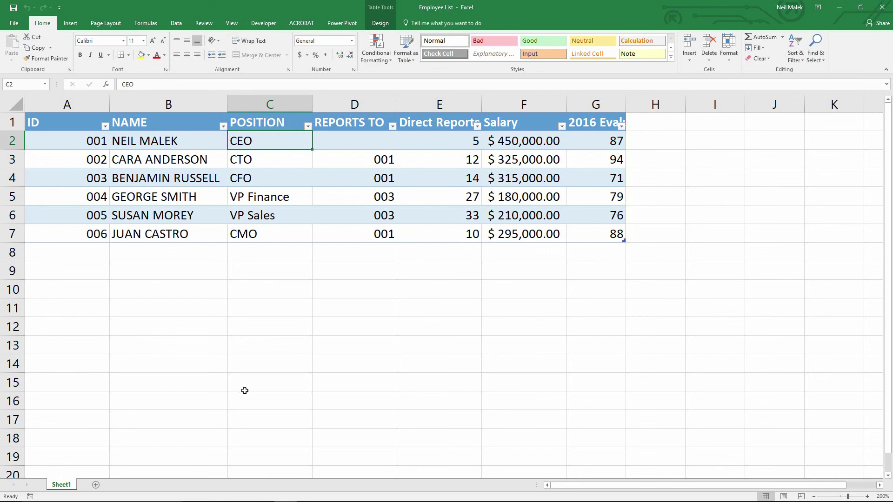
left_click(882, 7)
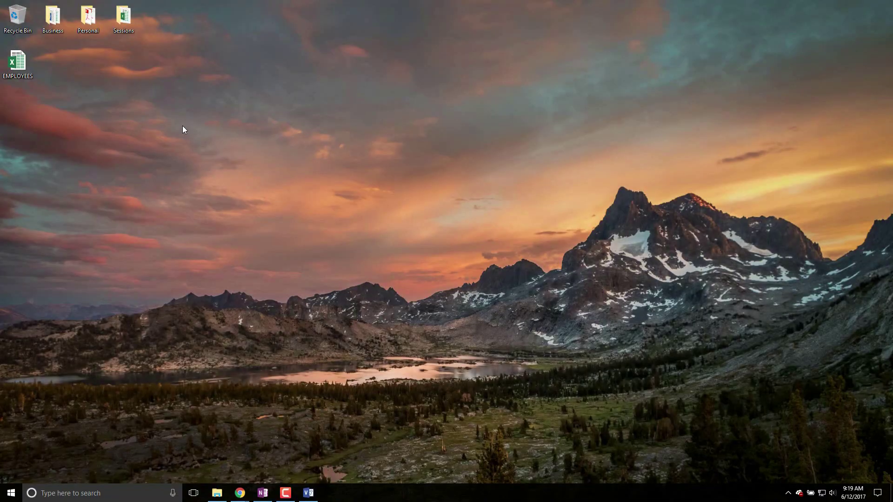
double_click(21, 70)
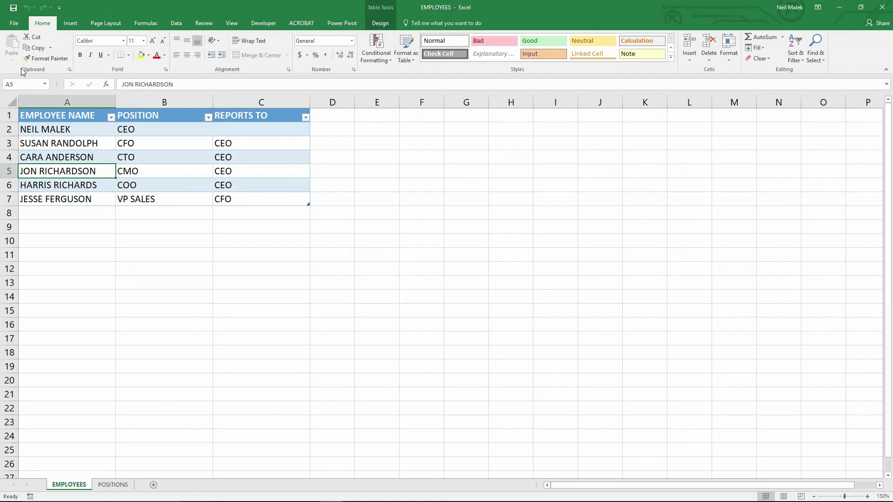